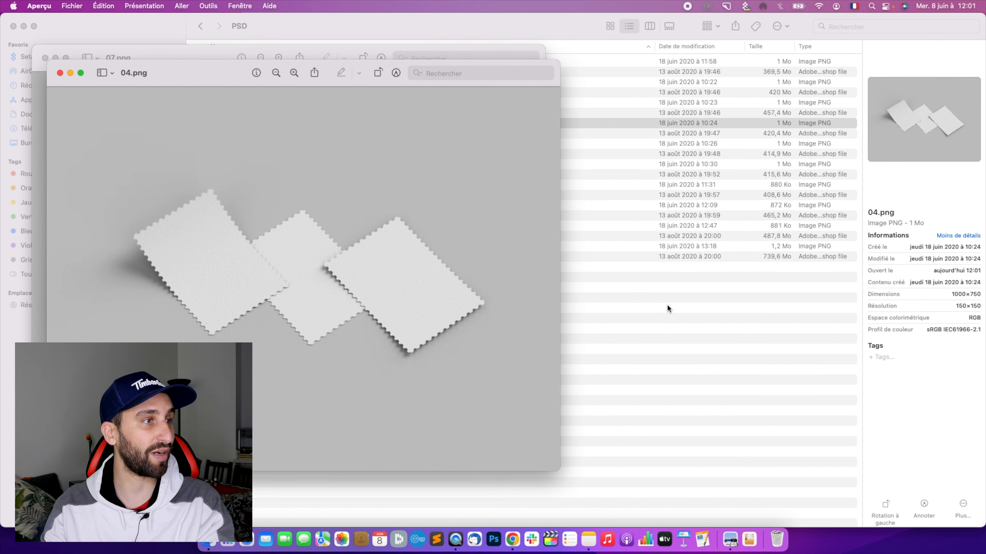
Preview the mockup image 07.png from the PSD folder.
{"action": "key", "text": "super+q"}
{"action": "left_click", "coordinate": [279, 143]}
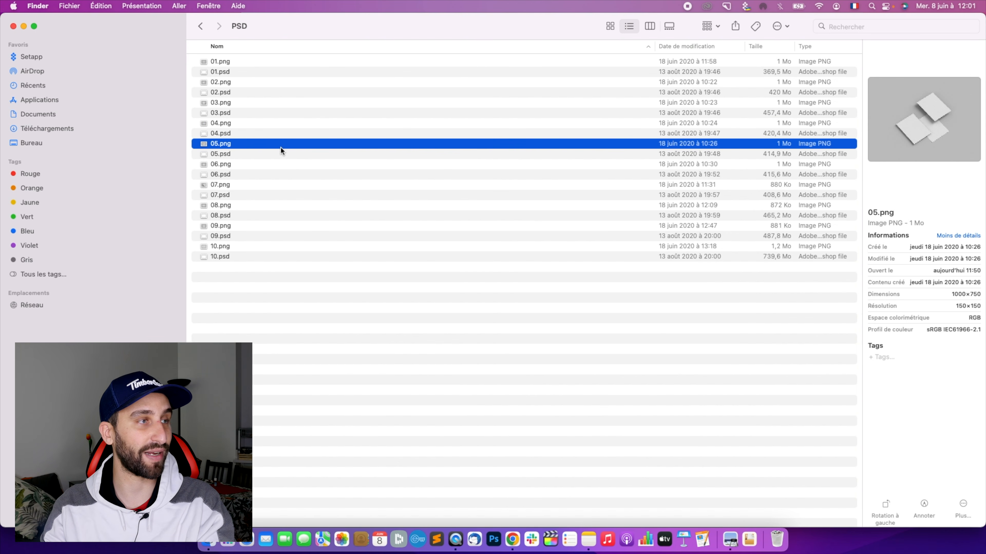
{"action": "double_click", "coordinate": [279, 184]}
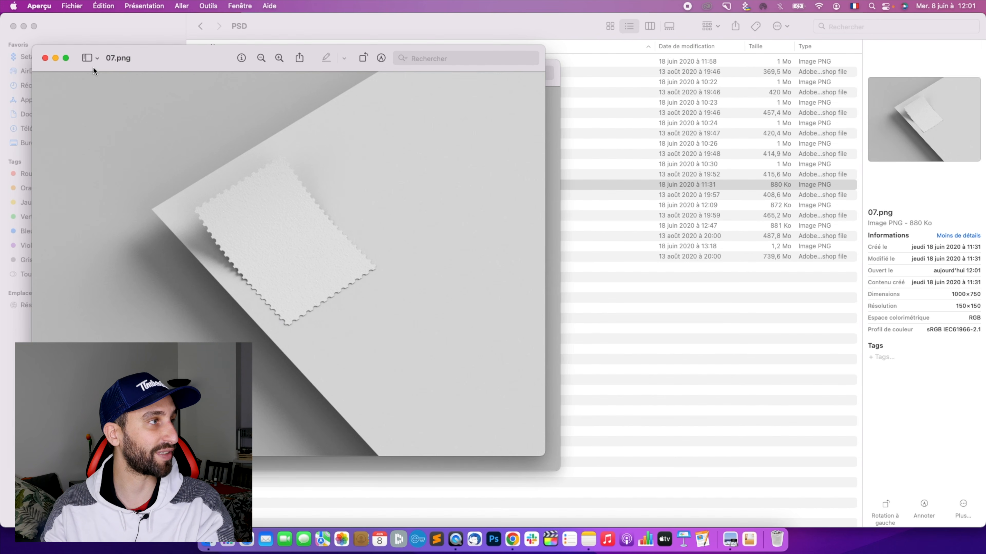
Open 07.psd in Photoshop and remove the white cover layer named "Delete this layer".
{"action": "left_click", "coordinate": [627, 333]}
{"action": "left_click", "coordinate": [267, 194]}
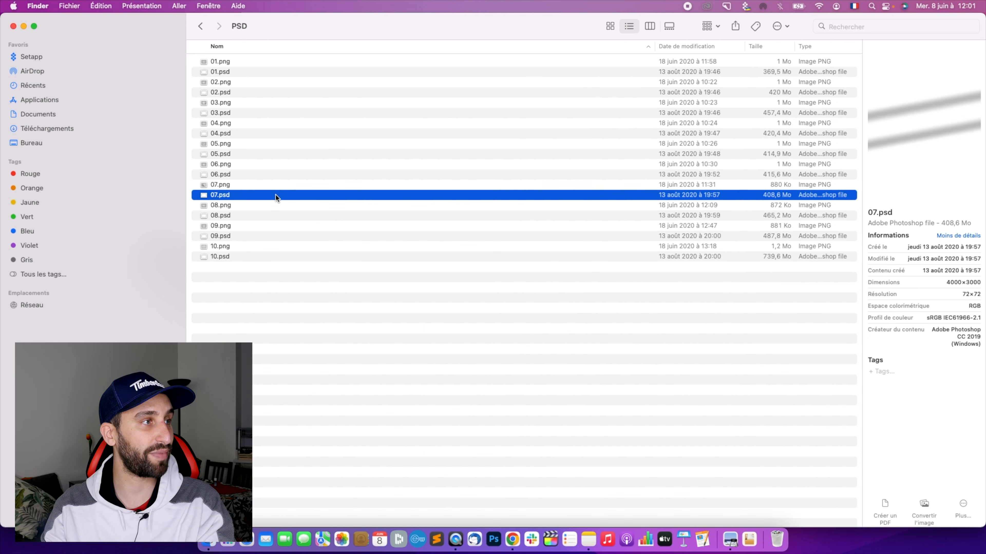
{"action": "double_click", "coordinate": [277, 194]}
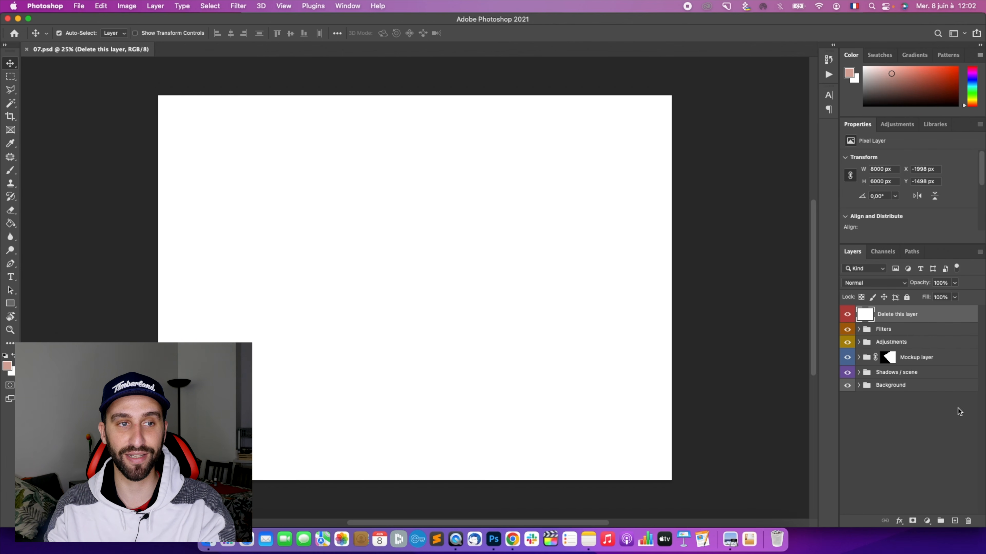
{"action": "left_click", "coordinate": [968, 522]}
{"action": "left_click", "coordinate": [491, 189]}
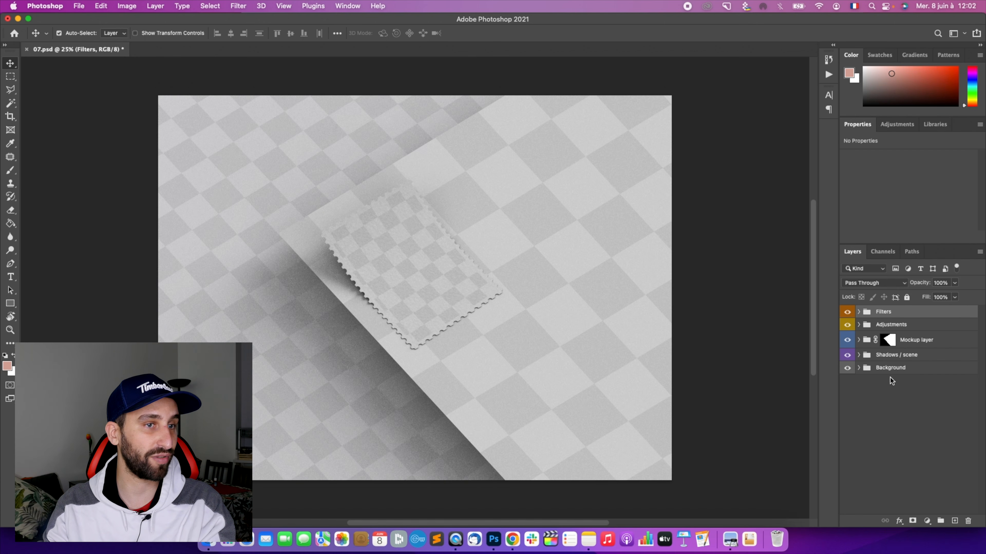
Expand the Filters group and preview the Warm and Cold filters, switching each one off again.
{"action": "left_click", "coordinate": [858, 313]}
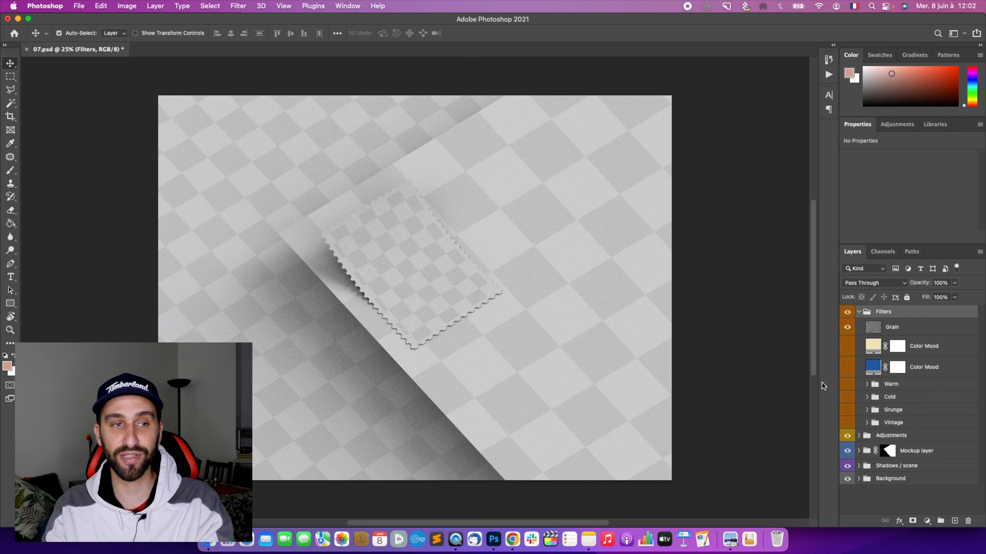
{"action": "left_click", "coordinate": [847, 385]}
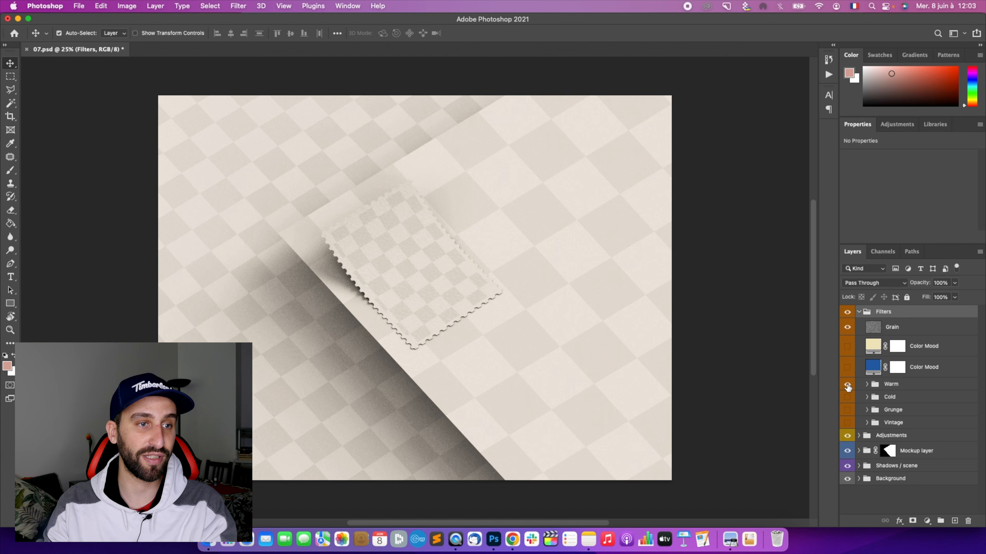
{"action": "left_click", "coordinate": [847, 385]}
{"action": "left_click", "coordinate": [847, 397]}
{"action": "left_click", "coordinate": [847, 397]}
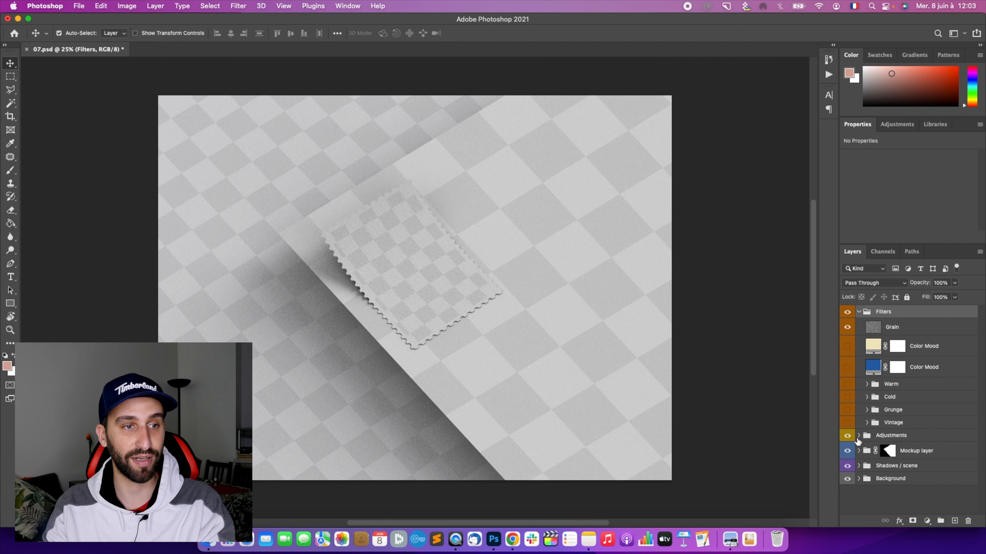
Expand the Adjustments group and examine the layers inside the Mockup layer group.
{"action": "left_click", "coordinate": [858, 436]}
{"action": "scroll", "coordinate": [891, 439], "scroll_direction": "down", "scroll_amount": 2}
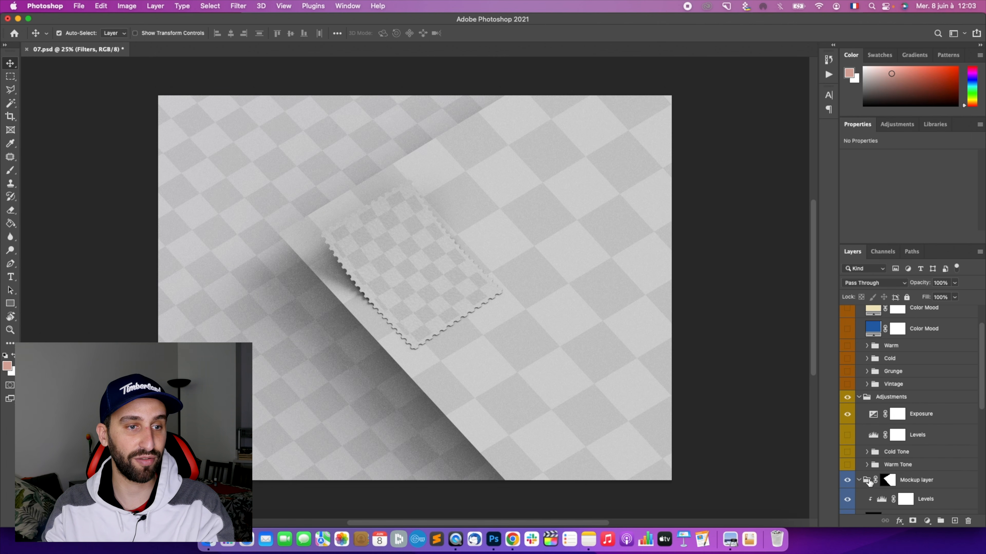
{"action": "left_click", "coordinate": [858, 482]}
{"action": "scroll", "coordinate": [904, 427], "scroll_direction": "down", "scroll_amount": 6}
{"action": "left_click", "coordinate": [914, 373]}
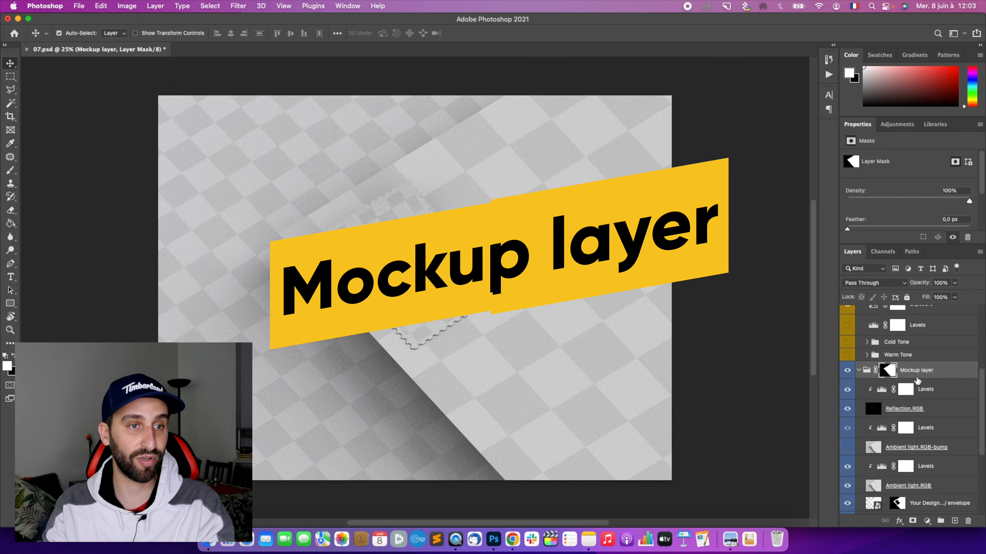
{"action": "scroll", "coordinate": [904, 412], "scroll_direction": "down", "scroll_amount": 4}
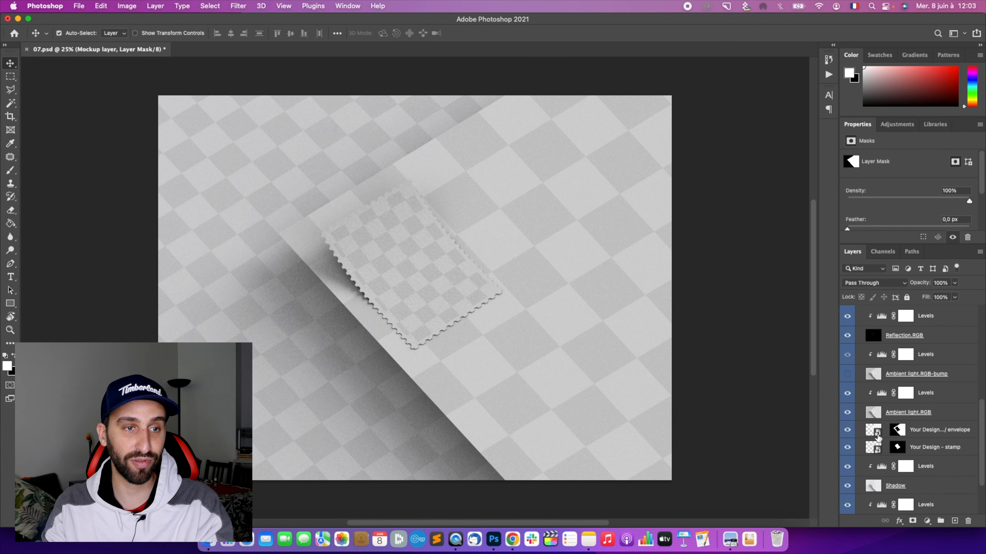
Open the contents of the postcard / envelope design smart object, discarding the embedded color profile.
{"action": "left_click", "coordinate": [931, 434]}
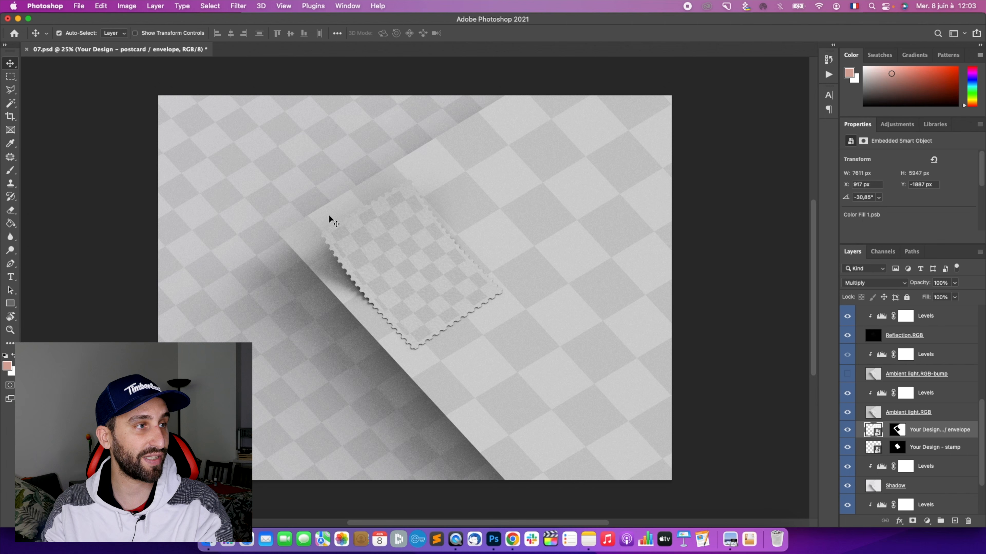
{"action": "double_click", "coordinate": [878, 435]}
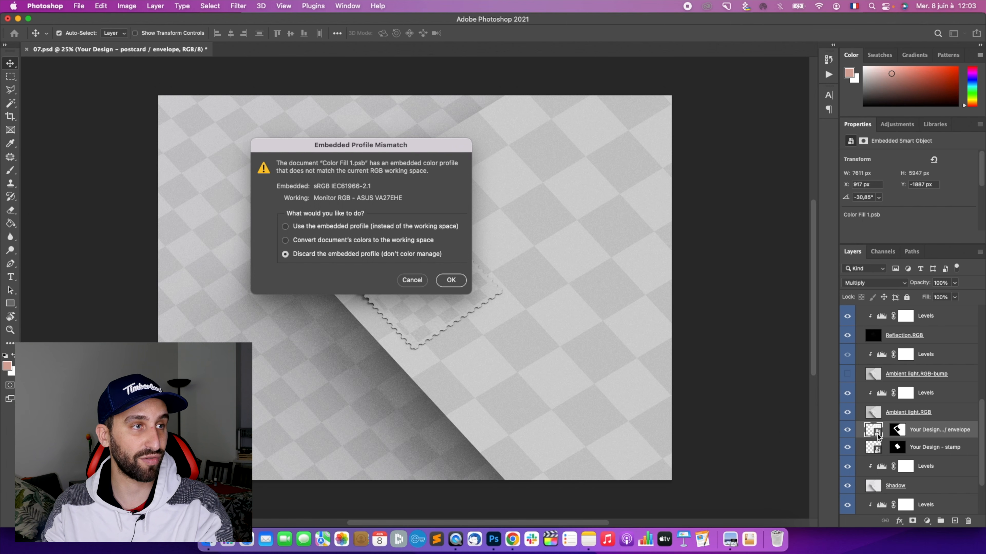
{"action": "left_click", "coordinate": [445, 280]}
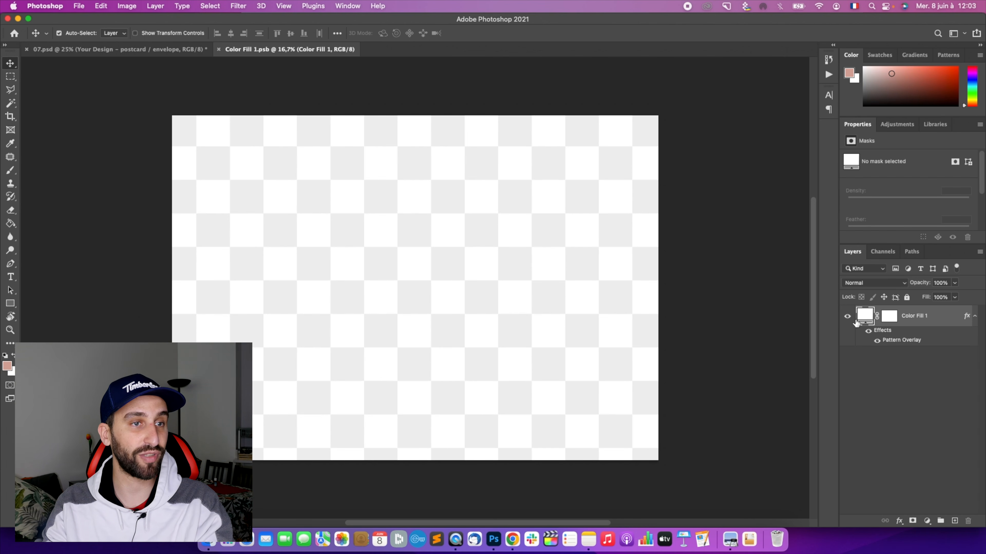
Turn off the Pattern Overlay effect on the Color Fill 1 layer and save the smart object.
{"action": "double_click", "coordinate": [944, 319]}
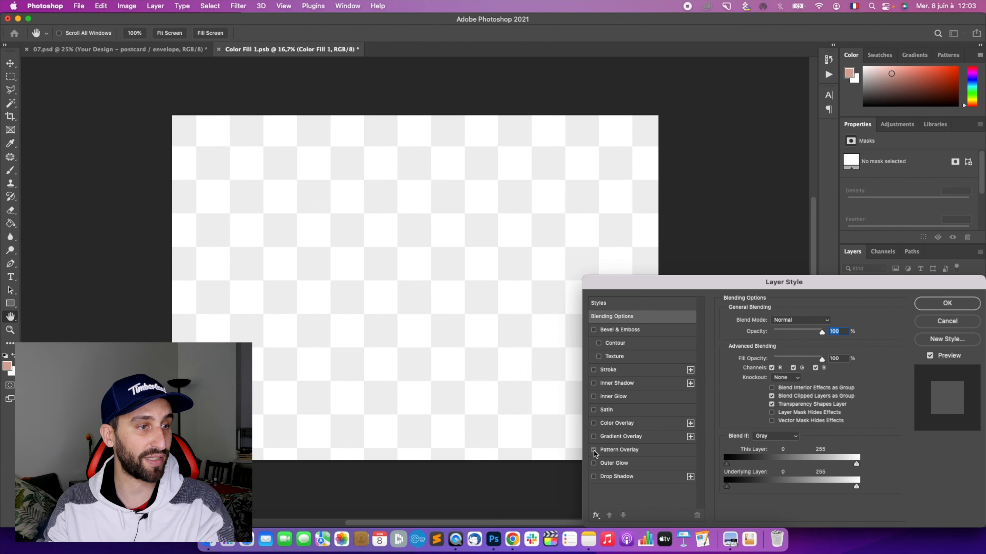
{"action": "left_click", "coordinate": [594, 451]}
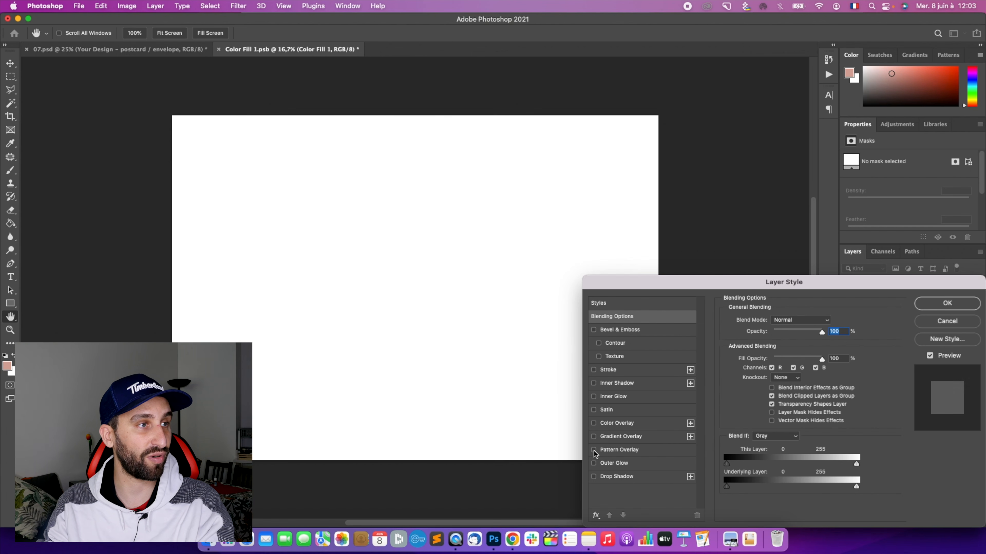
{"action": "left_click", "coordinate": [949, 303]}
{"action": "left_click", "coordinate": [79, 6]}
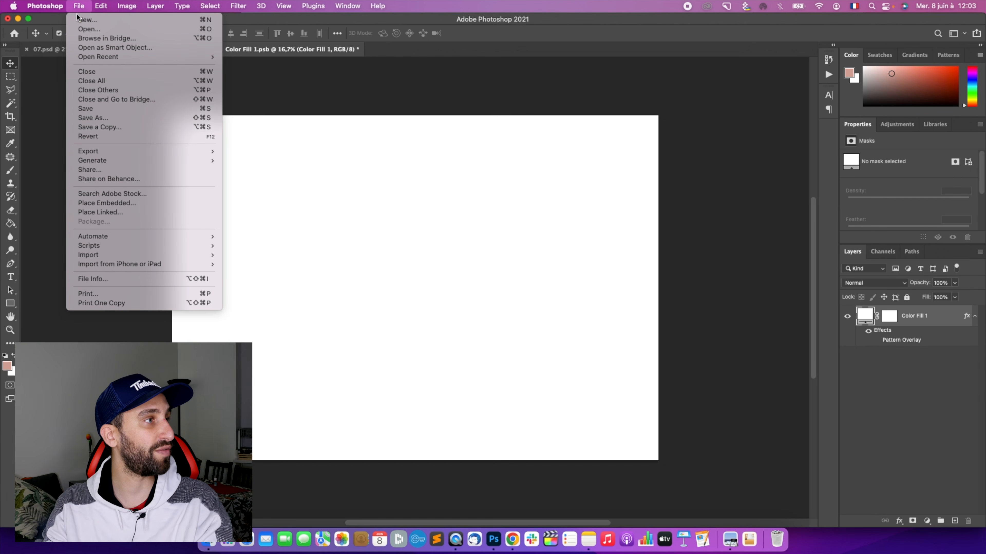
{"action": "left_click", "coordinate": [125, 109]}
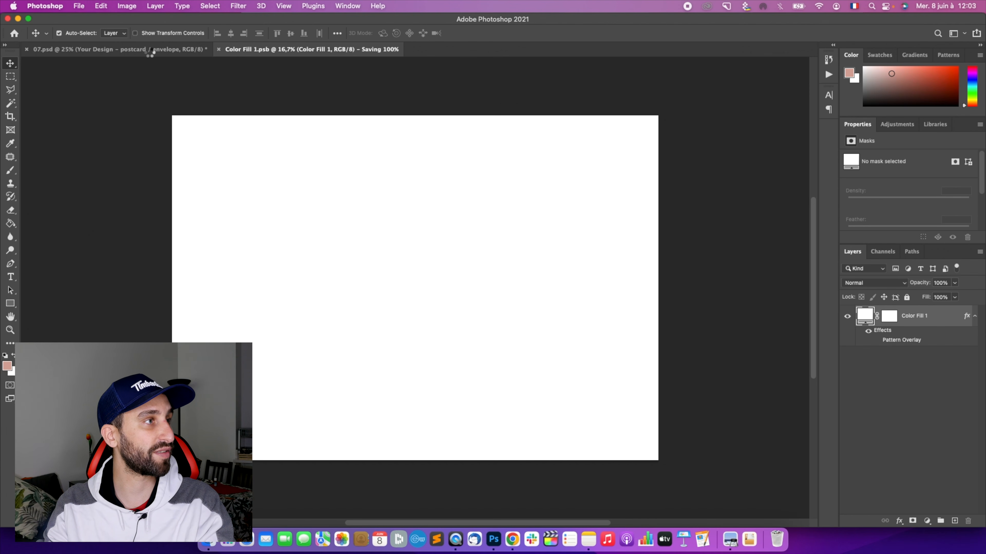
Return to the 07.psd mockup and examine the updated postcard surface up close.
{"action": "left_click", "coordinate": [150, 50]}
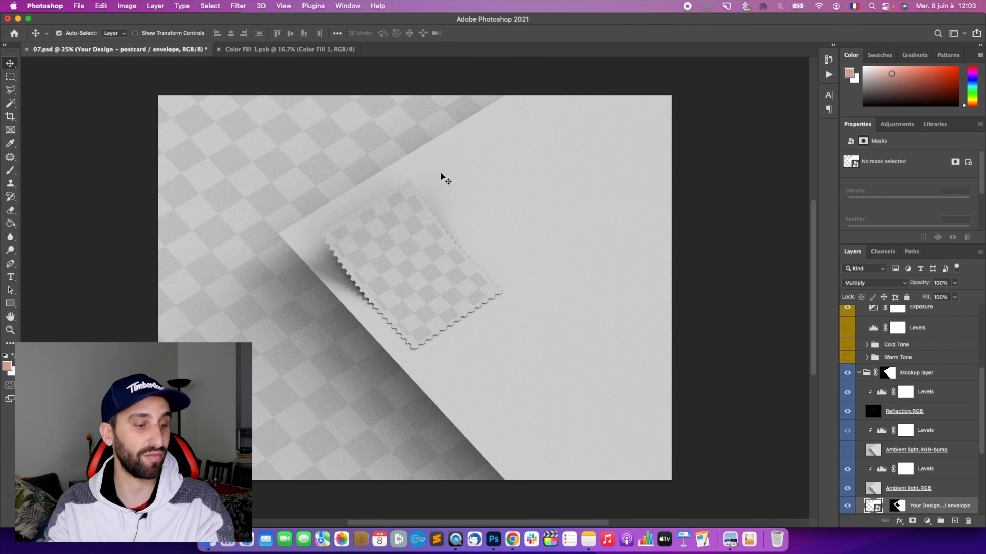
{"action": "key", "text": "super+plus"}
{"action": "key", "text": "super+plus"}
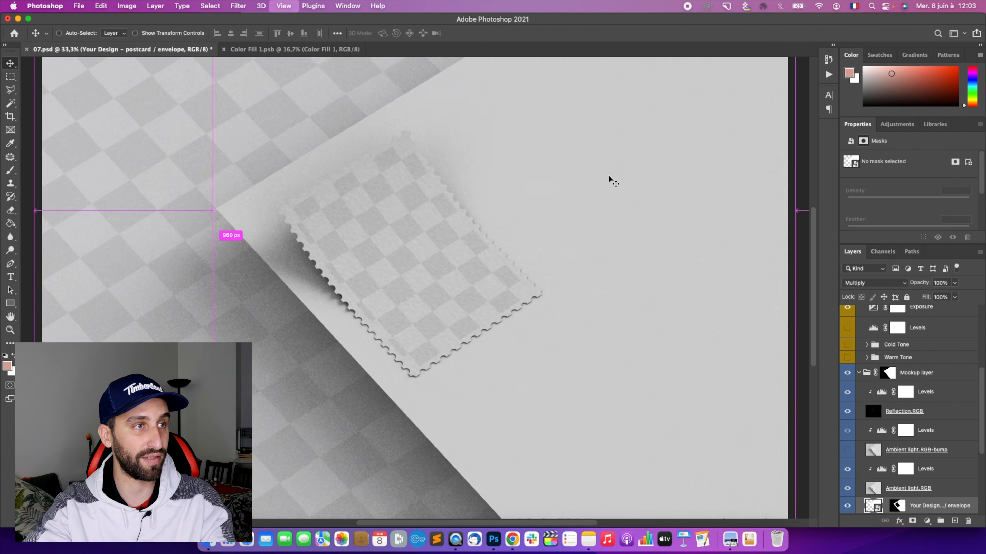
{"action": "left_click_drag", "start_coordinate": [659, 163], "coordinate": [688, 218]}
{"action": "key", "text": "super+minus"}
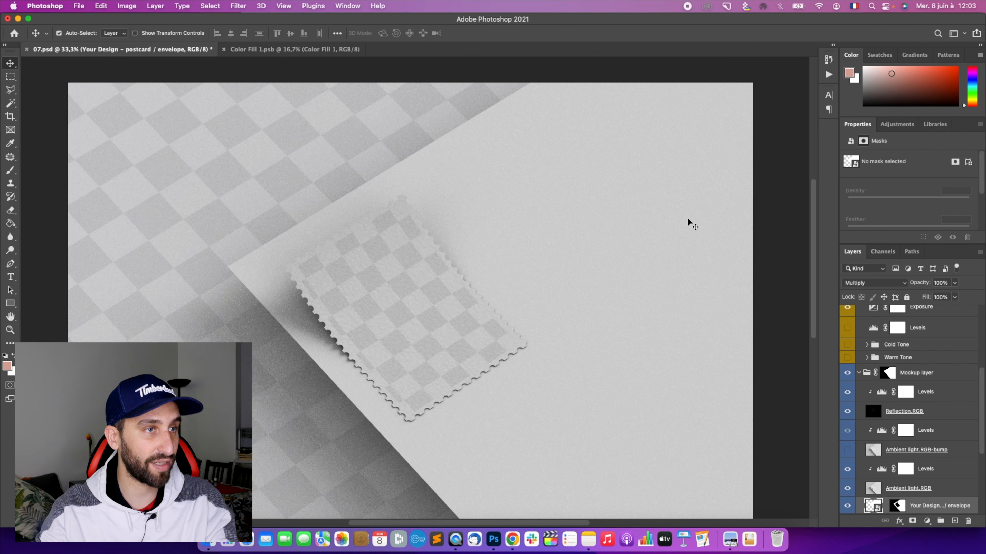
{"action": "key", "text": "super+minus"}
{"action": "key", "text": "super+minus"}
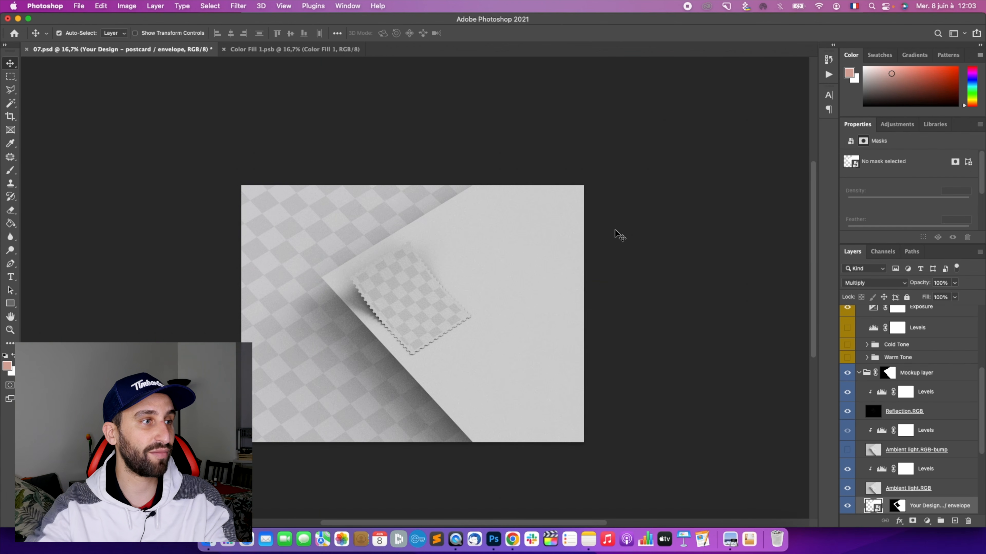
Open the contents of the "Your Design - stamp" smart object, discarding the embedded color profile.
{"action": "scroll", "coordinate": [925, 466], "scroll_direction": "down", "scroll_amount": 3}
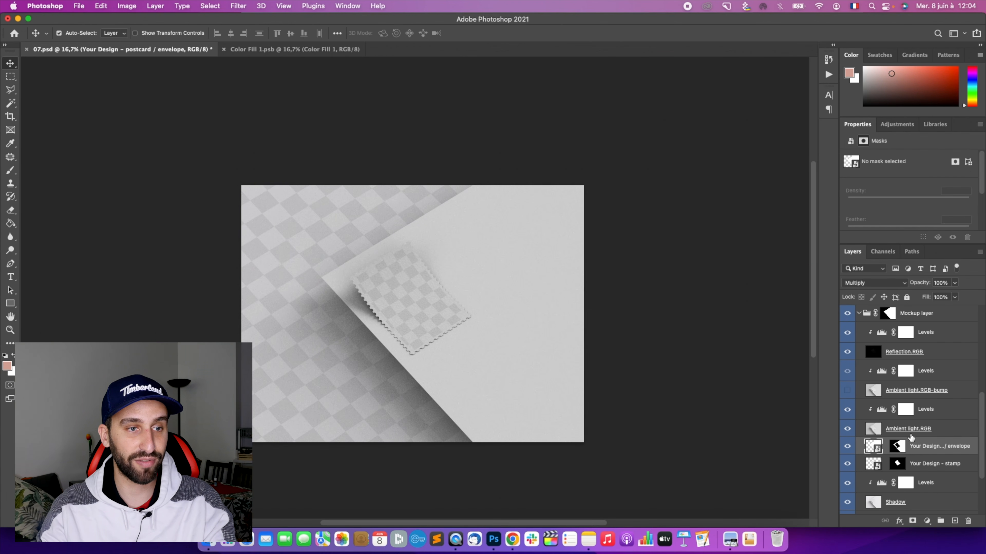
{"action": "left_click", "coordinate": [936, 466]}
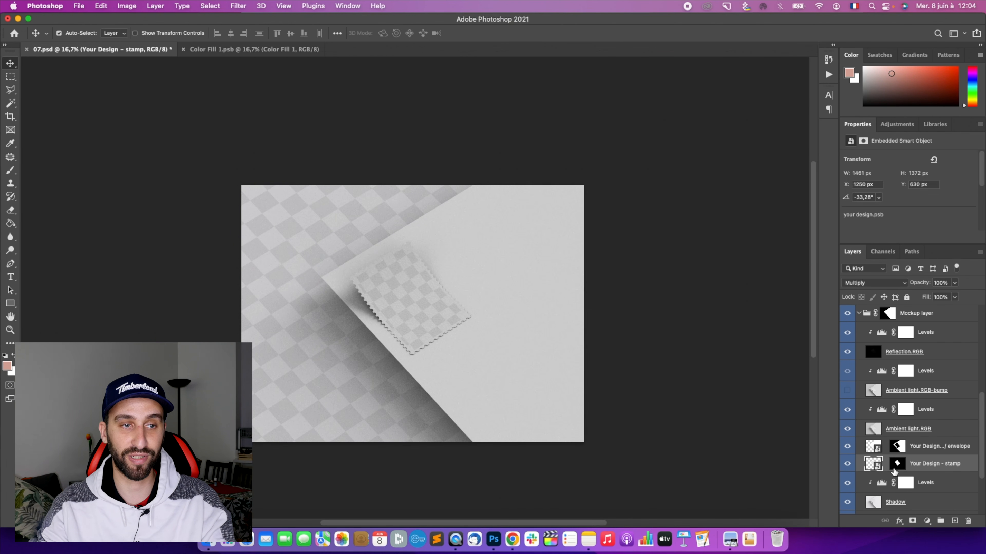
{"action": "double_click", "coordinate": [878, 469]}
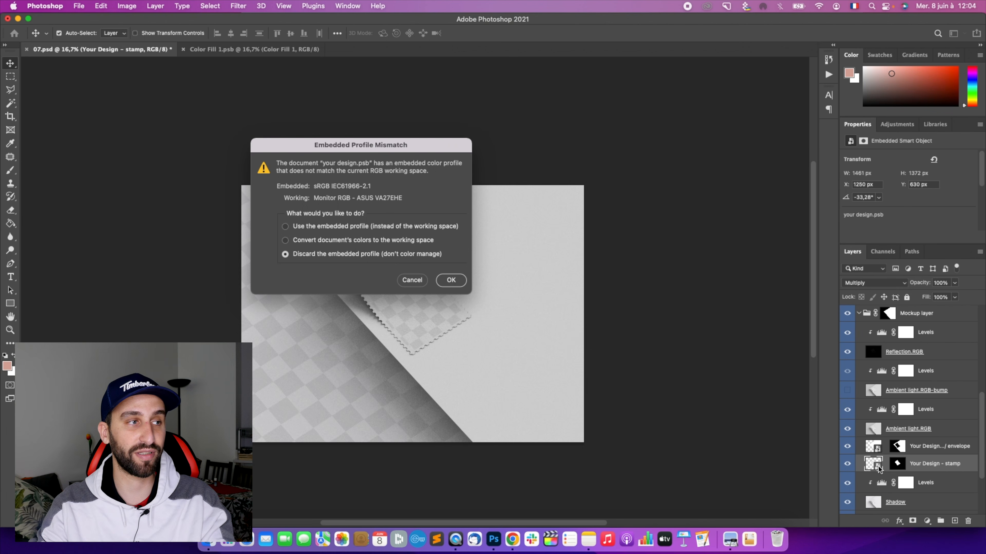
{"action": "left_click", "coordinate": [437, 280]}
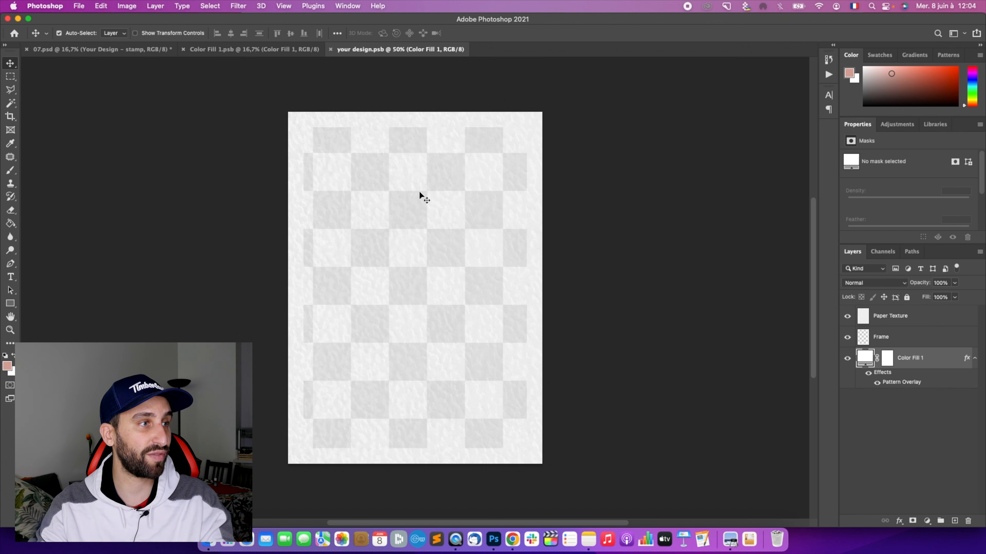
{"action": "left_click", "coordinate": [117, 52]}
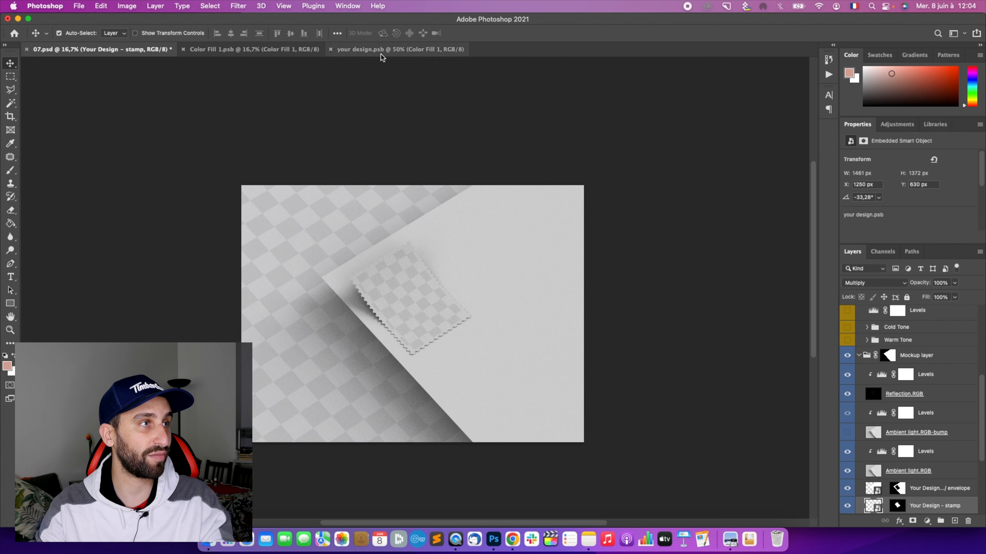
{"action": "left_click", "coordinate": [393, 53]}
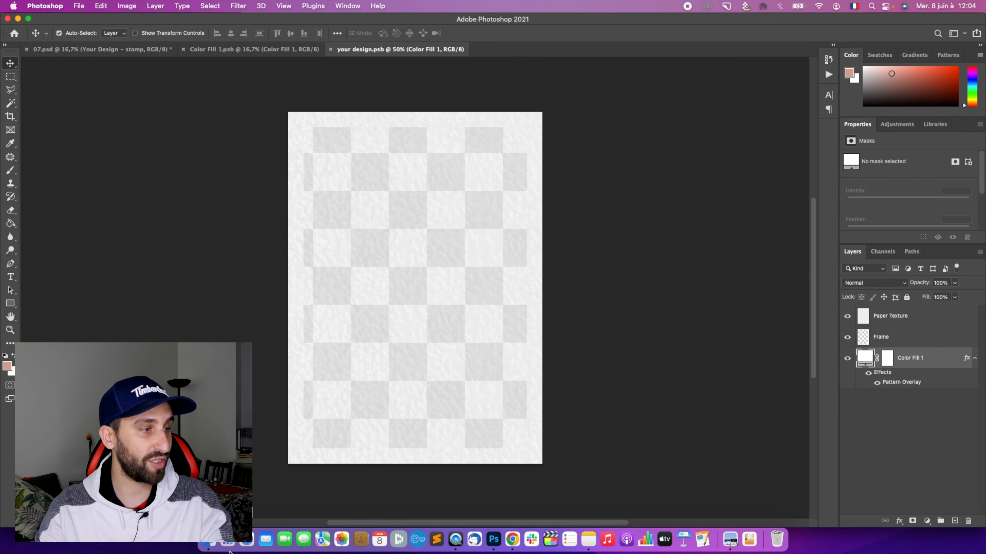
Place youtube-logo-hd-8.png from the Bureau folder into your design.psb, between the Frame and Color Fill 1 layers.
{"action": "left_click", "coordinate": [209, 551]}
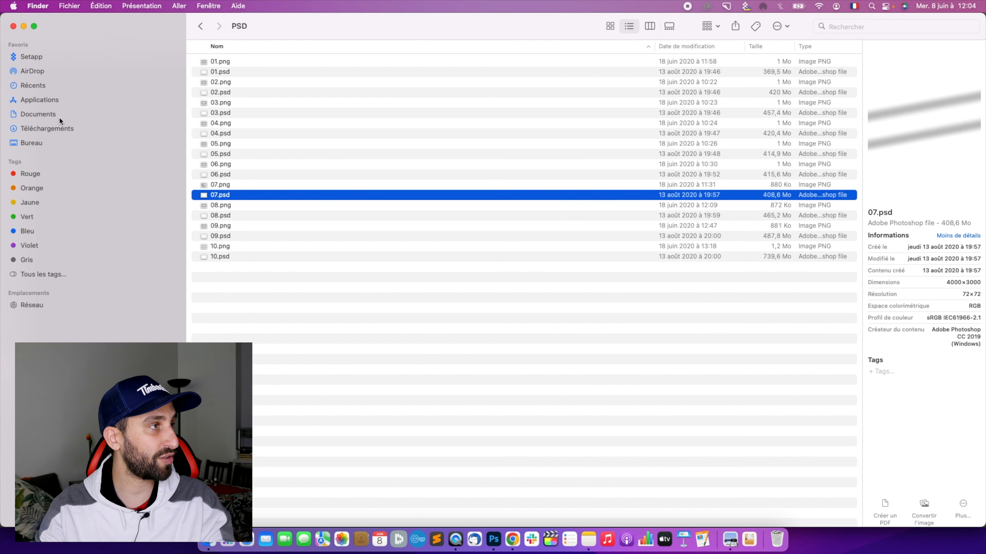
{"action": "left_click", "coordinate": [64, 142]}
{"action": "left_click_drag", "start_coordinate": [142, 33], "coordinate": [408, 281]}
{"action": "left_click", "coordinate": [513, 325]}
{"action": "key", "text": "Down"}
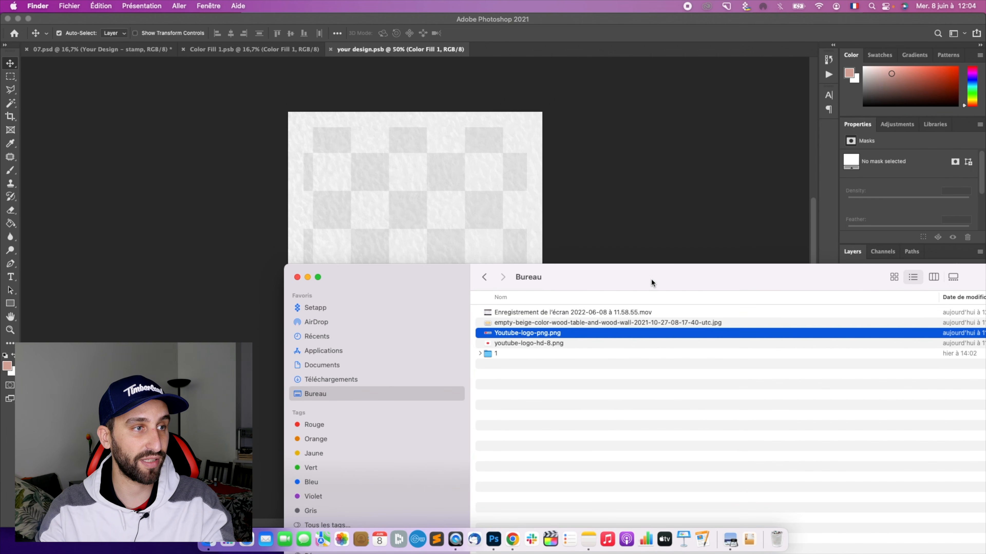
{"action": "left_click_drag", "start_coordinate": [650, 278], "coordinate": [374, 288]}
{"action": "left_click_drag", "start_coordinate": [257, 352], "coordinate": [409, 209]}
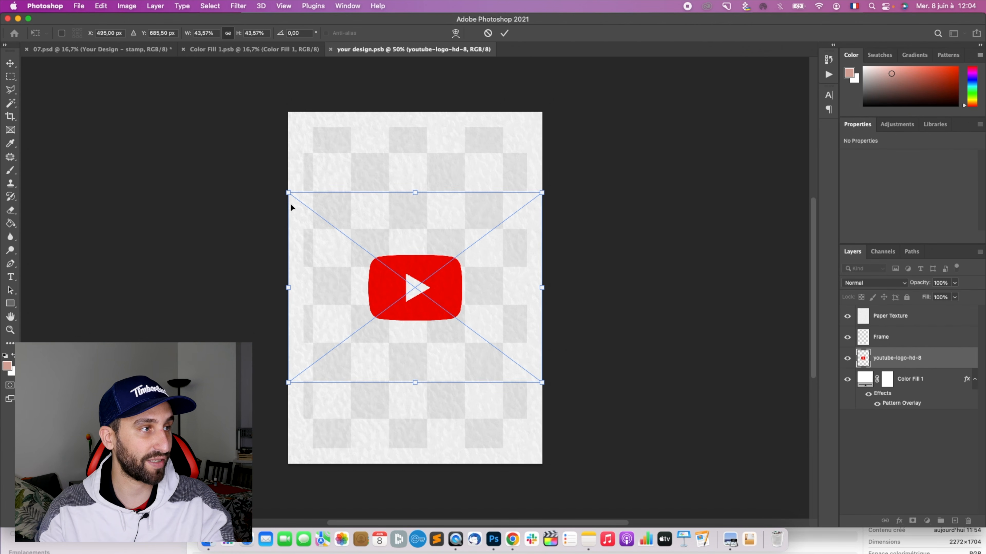
Enlarge the placed logo to about 66% in the stamp's upper centre, and save the design to update the 07.psd mockup.
{"action": "left_click_drag", "start_coordinate": [291, 194], "coordinate": [140, 126]}
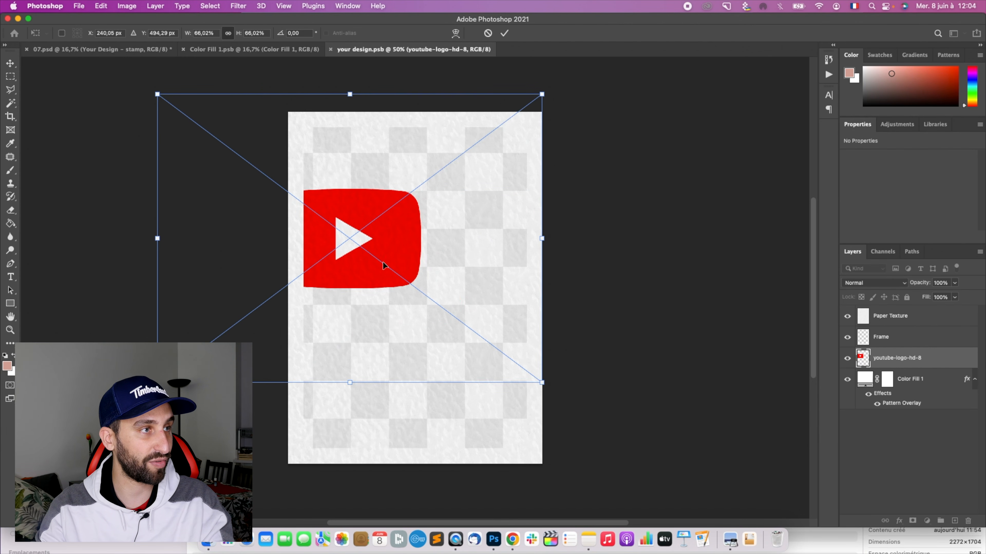
{"action": "left_click_drag", "start_coordinate": [384, 266], "coordinate": [427, 243]}
{"action": "key", "text": "Return"}
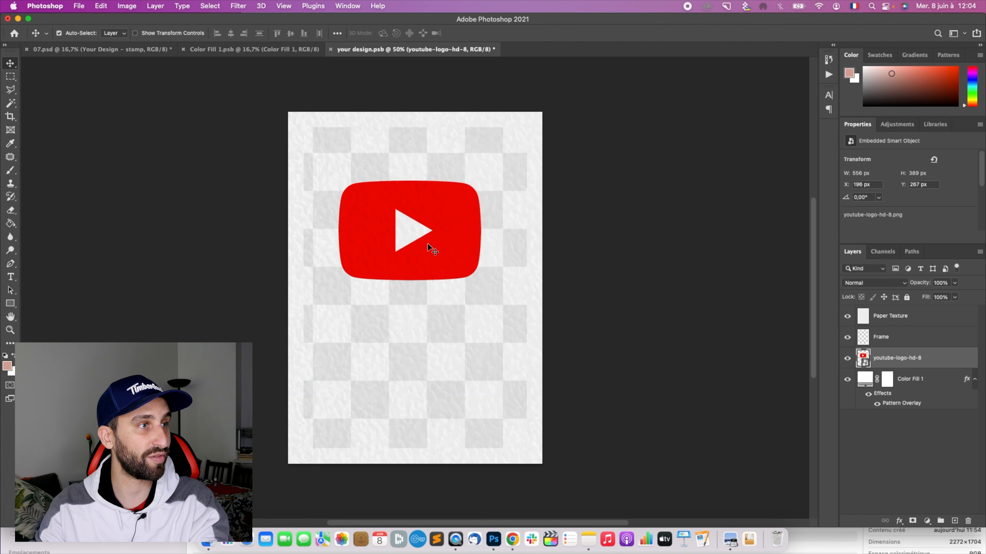
{"action": "key", "text": "super+s"}
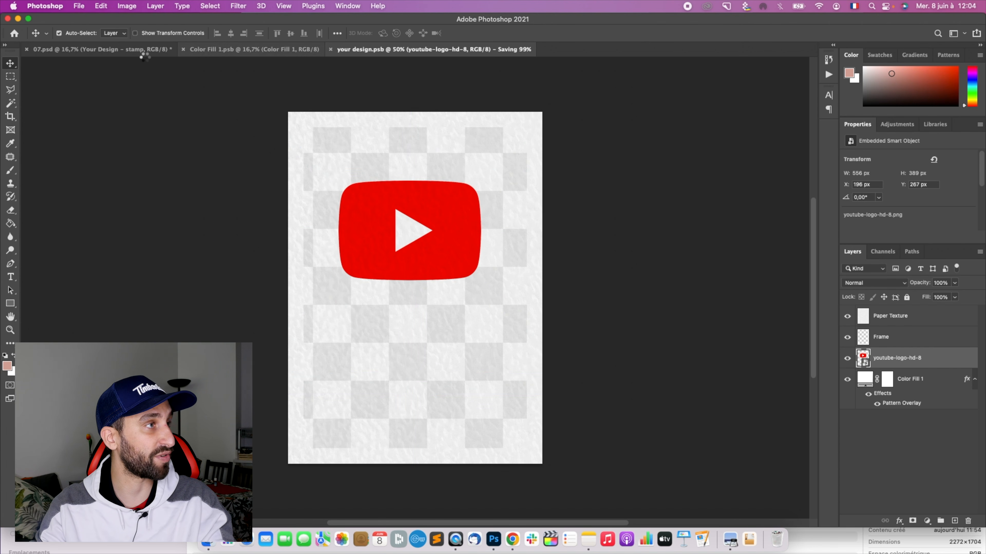
{"action": "left_click", "coordinate": [111, 54]}
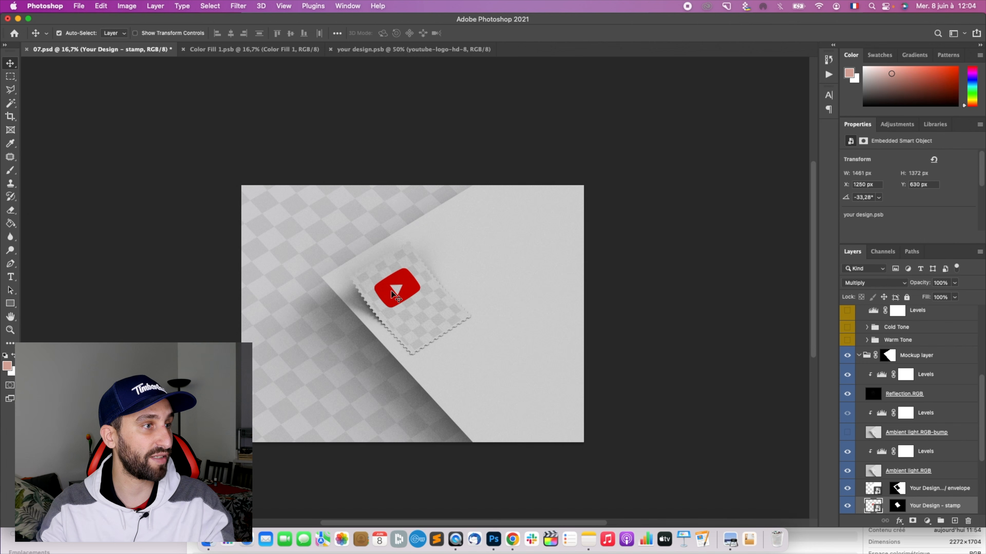
Centre the YouTube play icon horizontally in your design.psb against a full-width marquee selection, clear the selection and save.
{"action": "left_click", "coordinate": [427, 54]}
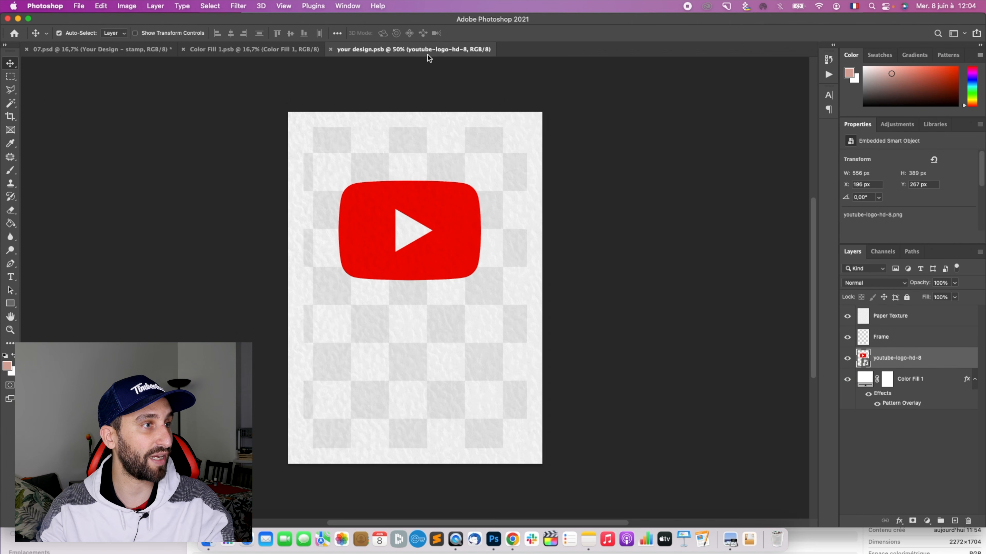
{"action": "left_click", "coordinate": [10, 77]}
{"action": "left_click_drag", "start_coordinate": [236, 224], "coordinate": [761, 178]}
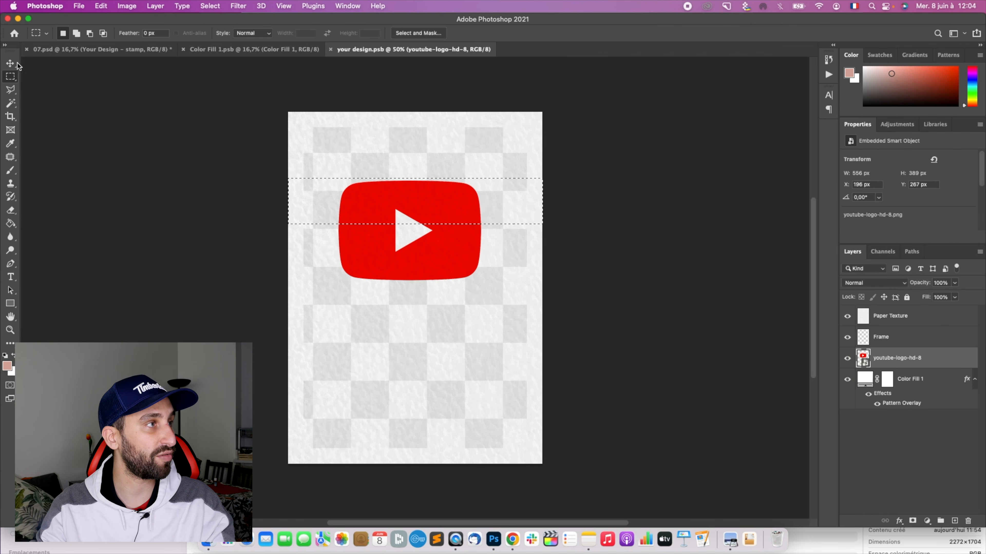
{"action": "left_click", "coordinate": [12, 63]}
{"action": "left_click", "coordinate": [234, 35]}
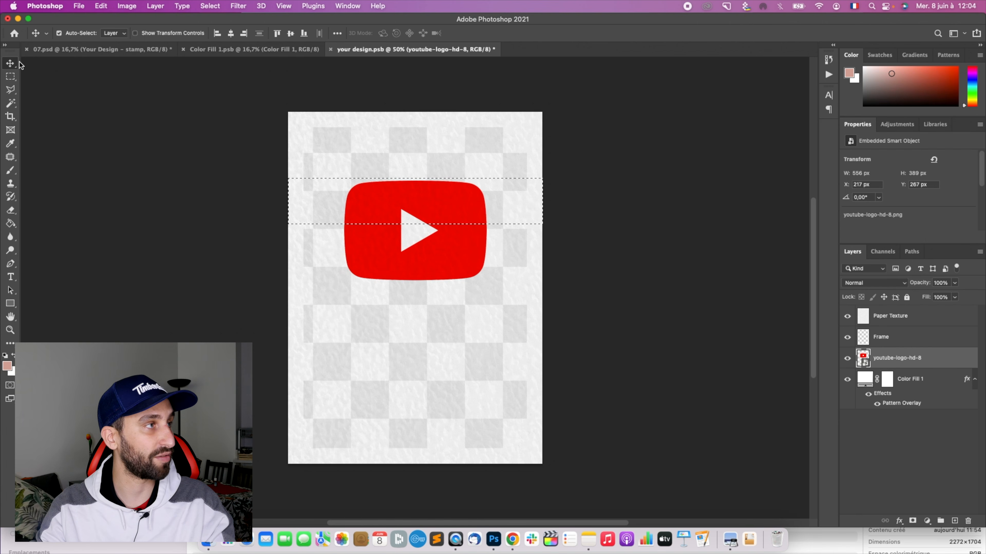
{"action": "left_click", "coordinate": [11, 77]}
{"action": "left_click", "coordinate": [230, 128]}
{"action": "left_click", "coordinate": [97, 6]}
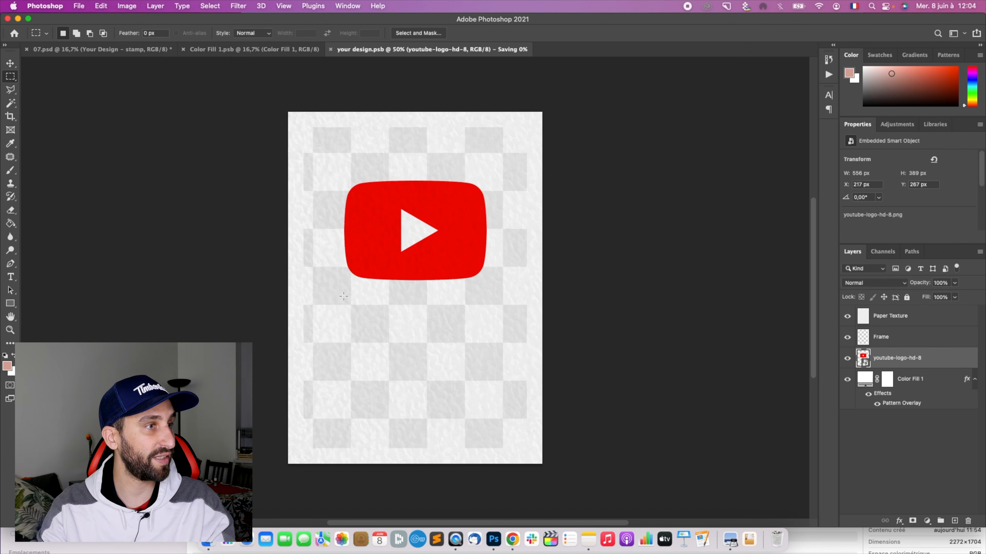
Place Youtube-logo-png.png in the stamp design with its YouTube wordmark below the red play icon.
{"action": "left_click_drag", "start_coordinate": [409, 331], "coordinate": [393, 343]}
{"action": "key", "text": "Return"}
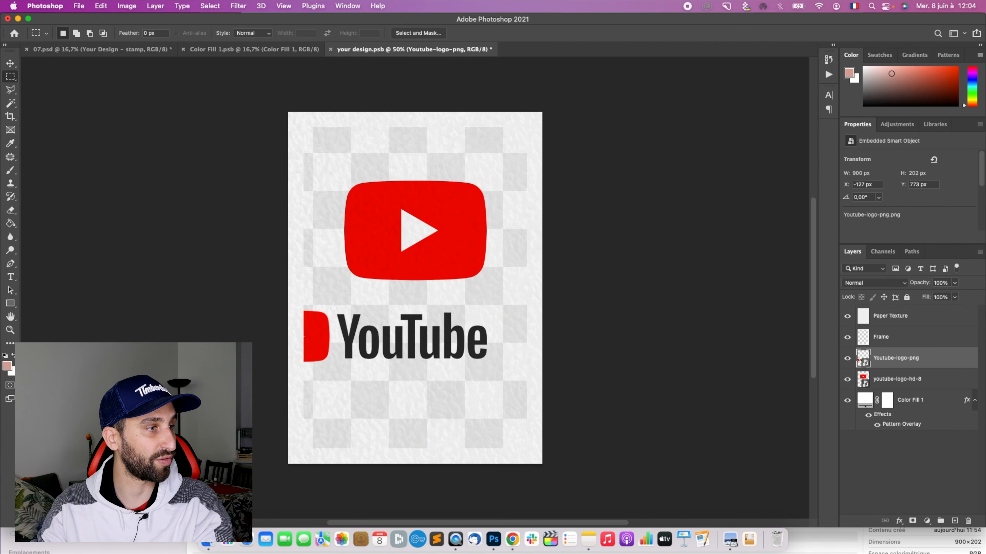
Rasterize the Youtube-logo-png layer, delete its cropped red icon beside the wordmark, and save to update the 07.psd mockup.
{"action": "mouse_move", "coordinate": [333, 308]}
{"action": "left_mouse_down"}
{"action": "mouse_move", "coordinate": [250, 347]}
{"action": "mouse_move", "coordinate": [287, 378]}
{"action": "left_mouse_up"}
{"action": "key", "text": "BackSpace"}
{"action": "key", "text": "Return"}
{"action": "right_click", "coordinate": [917, 351]}
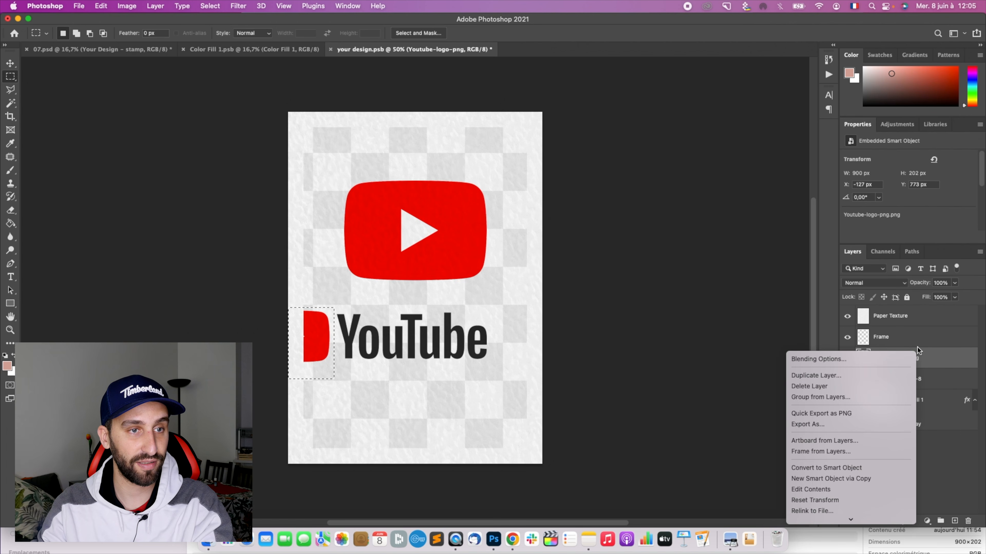
{"action": "scroll", "coordinate": [851, 466], "scroll_direction": "down", "scroll_amount": 3}
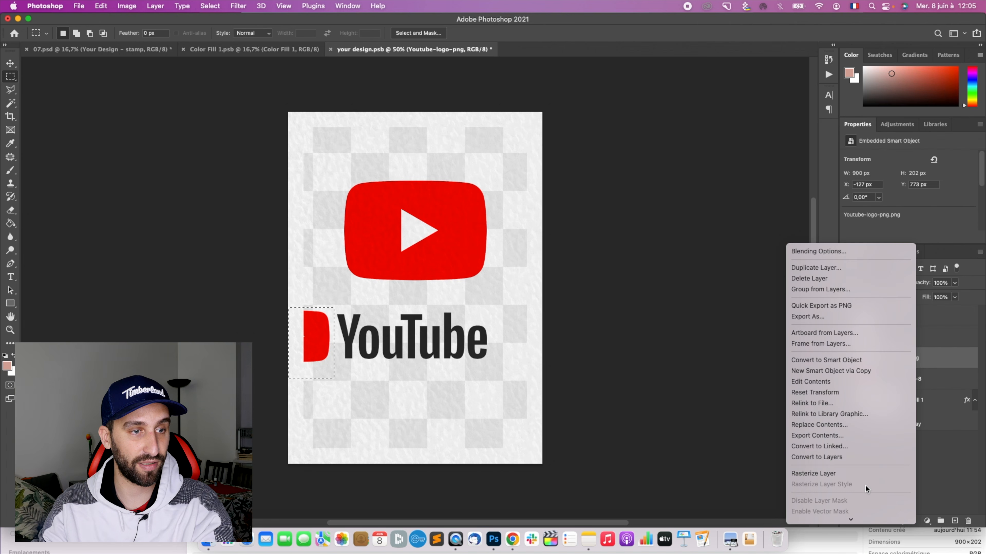
{"action": "left_click", "coordinate": [850, 476]}
{"action": "key", "text": "BackSpace"}
{"action": "key", "text": "super+d"}
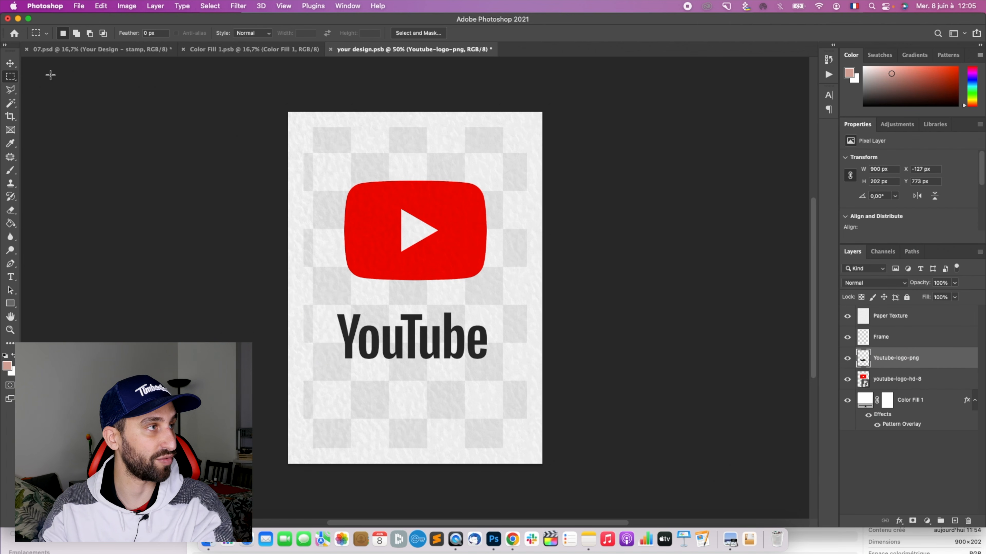
{"action": "key", "text": "v"}
{"action": "key", "text": "super+s"}
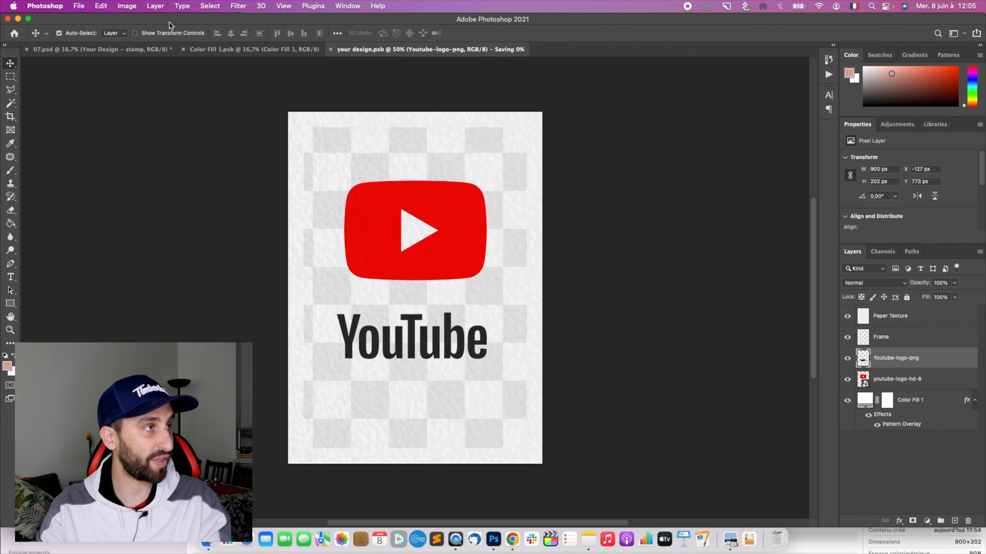
{"action": "left_click", "coordinate": [125, 52]}
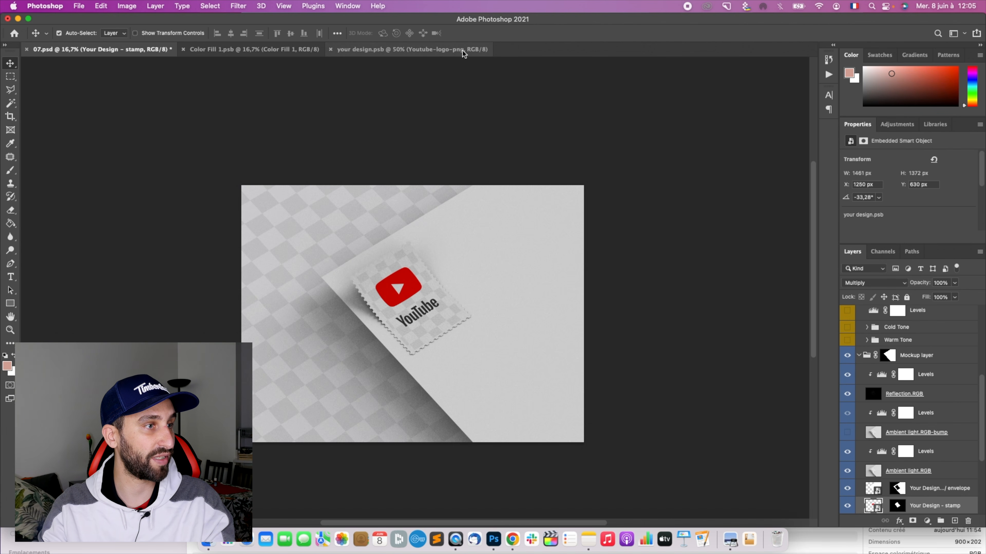
Turn off the Pattern Overlay on Color Fill 1 in your design.psb, and save to update the 07.psd mockup.
{"action": "left_click", "coordinate": [463, 51]}
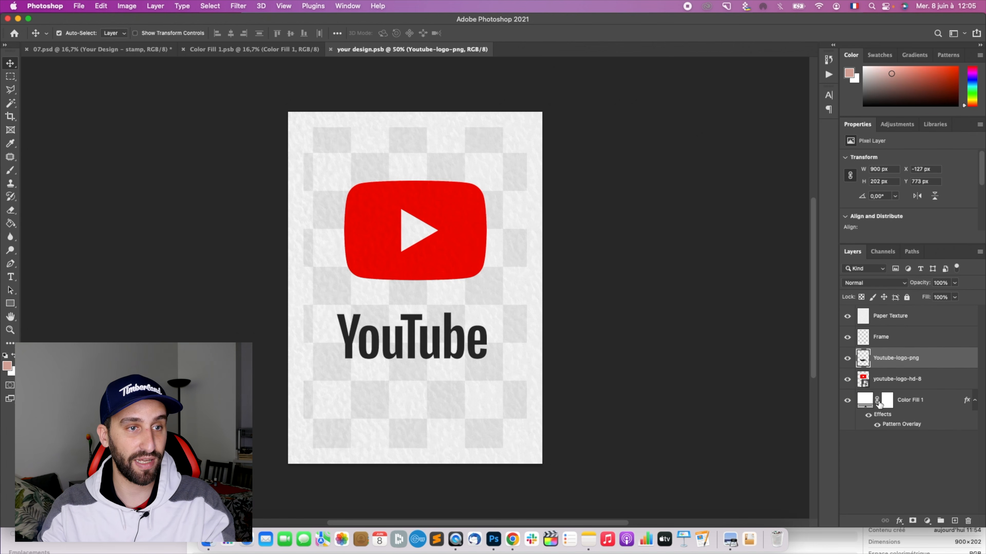
{"action": "double_click", "coordinate": [951, 404]}
{"action": "left_click", "coordinate": [594, 450]}
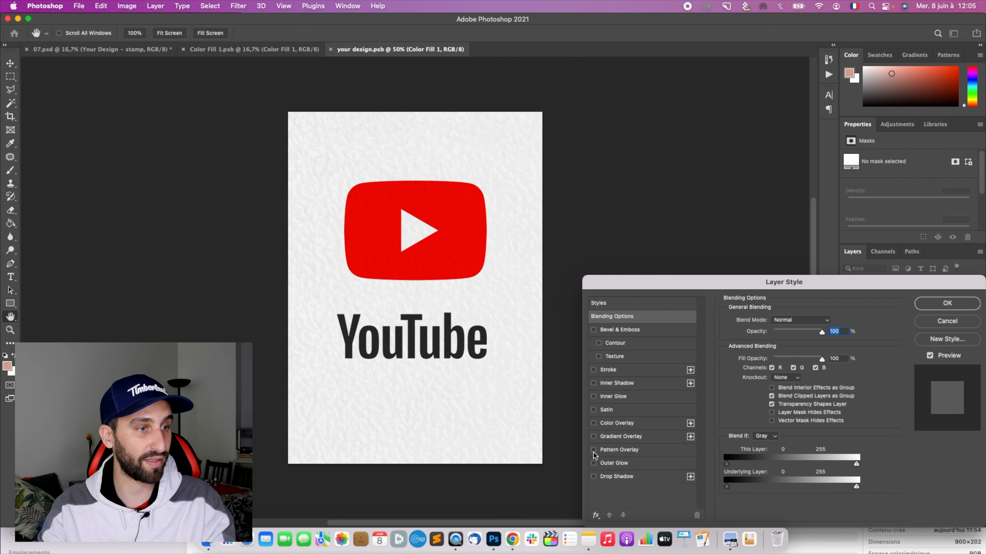
{"action": "left_click", "coordinate": [957, 304]}
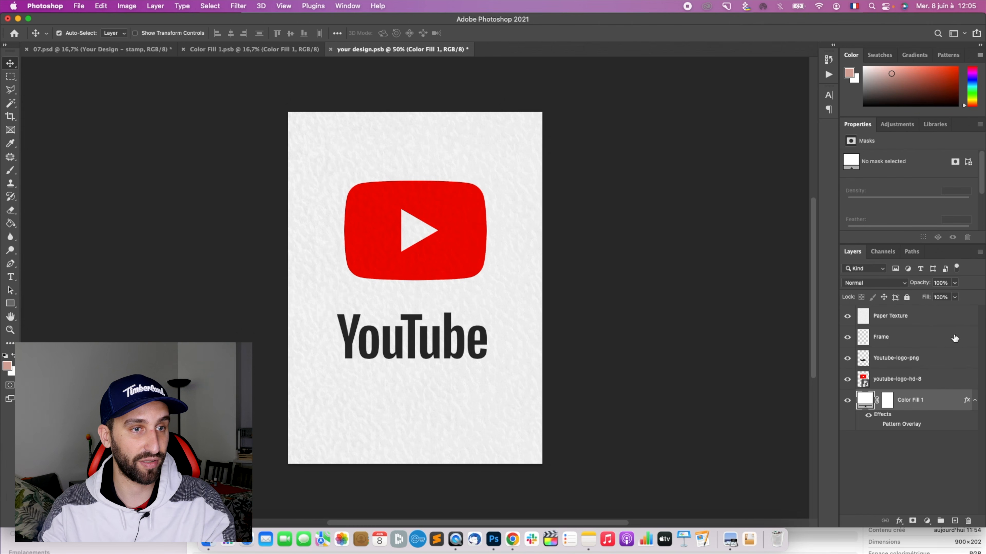
{"action": "key", "text": "super+s"}
{"action": "left_click", "coordinate": [128, 52]}
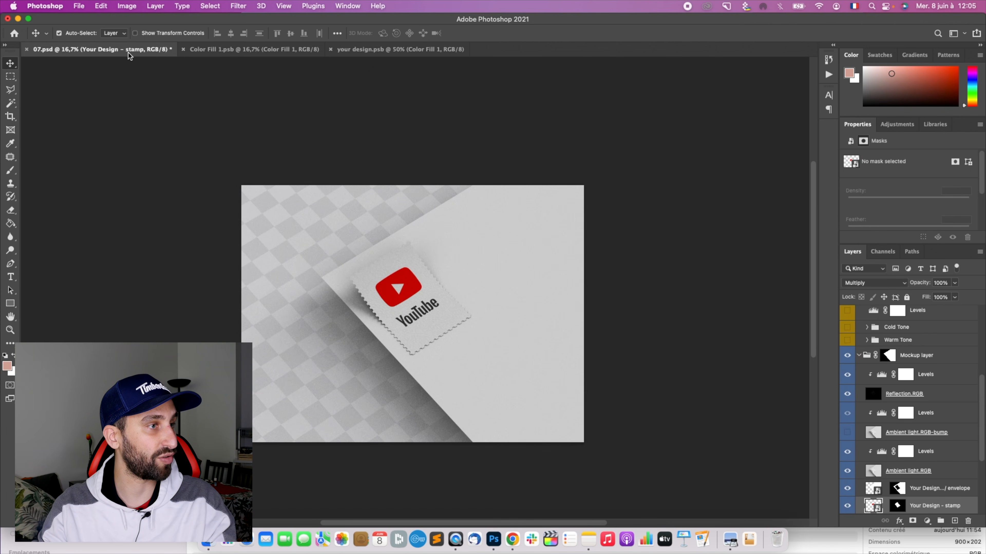
Add a Multiply Color Overlay in a very light grey (about #f5f5f5) to Color Fill 1 in your design.psb, and save to update 07.psd.
{"action": "left_click", "coordinate": [361, 49]}
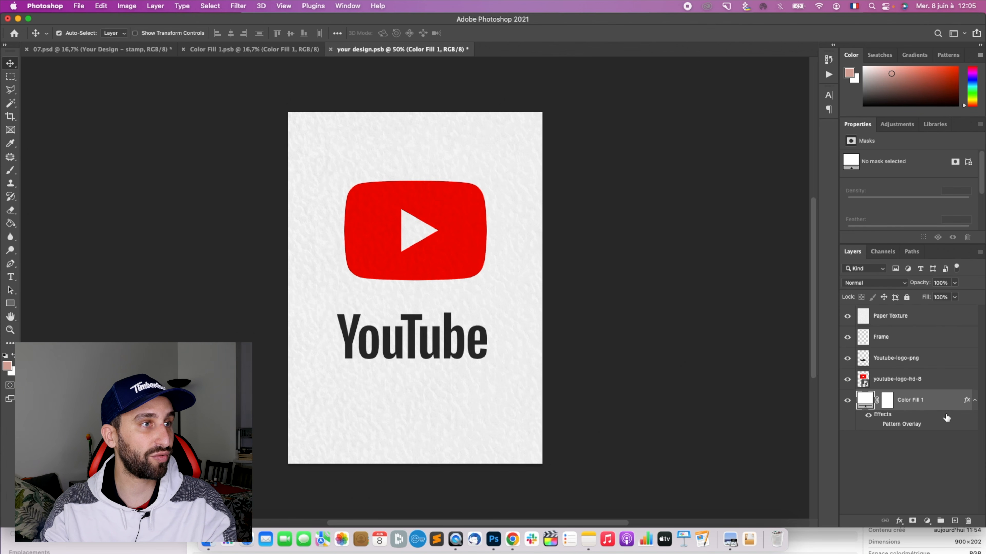
{"action": "double_click", "coordinate": [935, 403]}
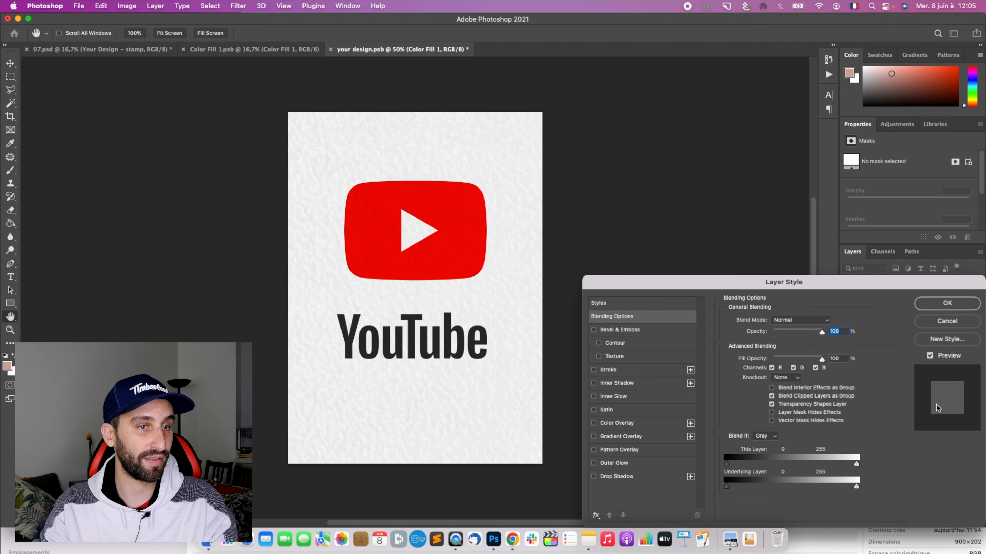
{"action": "left_click", "coordinate": [617, 424]}
{"action": "left_click", "coordinate": [827, 322]}
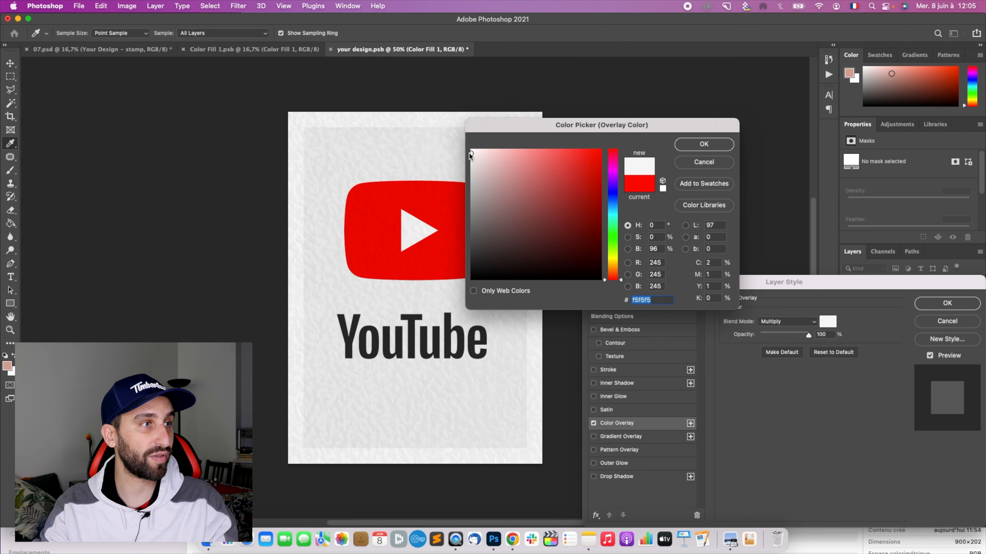
{"action": "left_click", "coordinate": [703, 144]}
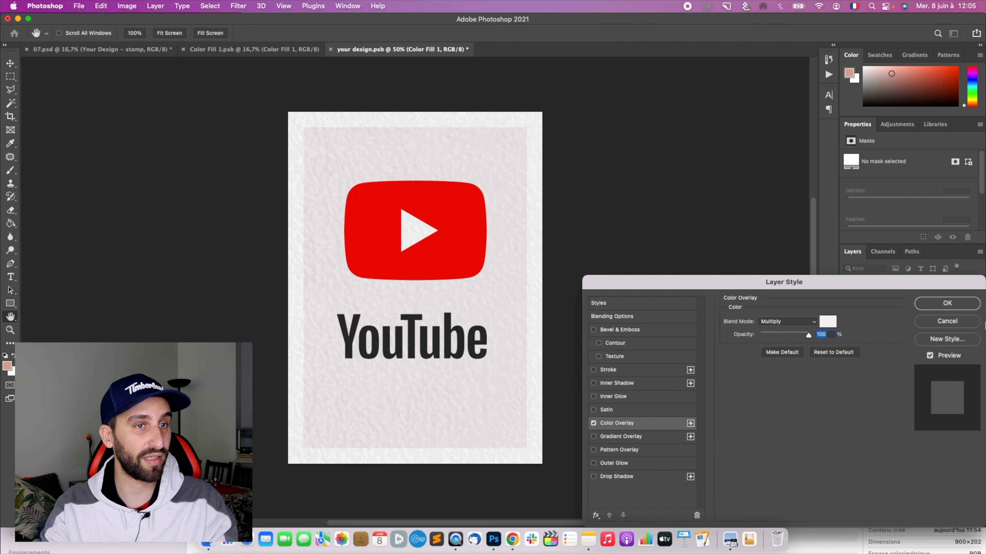
{"action": "left_click", "coordinate": [946, 303]}
{"action": "key", "text": "super+s"}
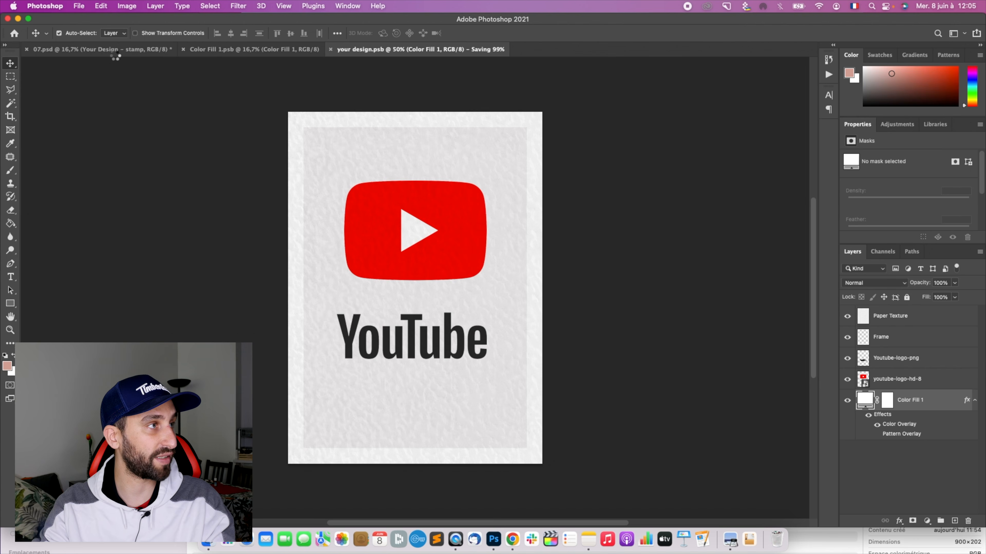
{"action": "left_click", "coordinate": [117, 53]}
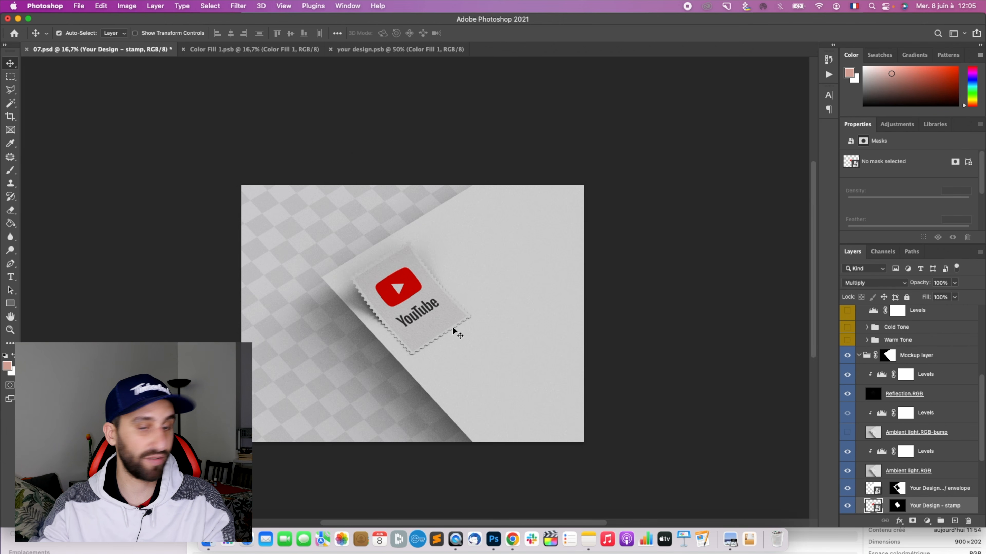
{"action": "key", "text": "super+equal"}
{"action": "key", "text": "super+equal"}
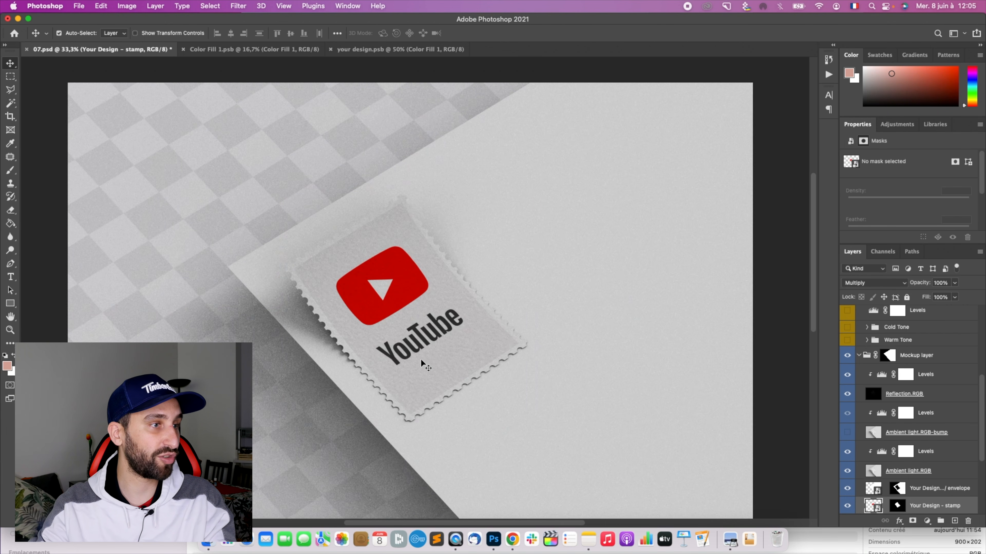
Open the contents of the Floor texture smart object in the Background group, discarding the embedded color profile.
{"action": "scroll", "coordinate": [927, 417], "scroll_direction": "down", "scroll_amount": 4}
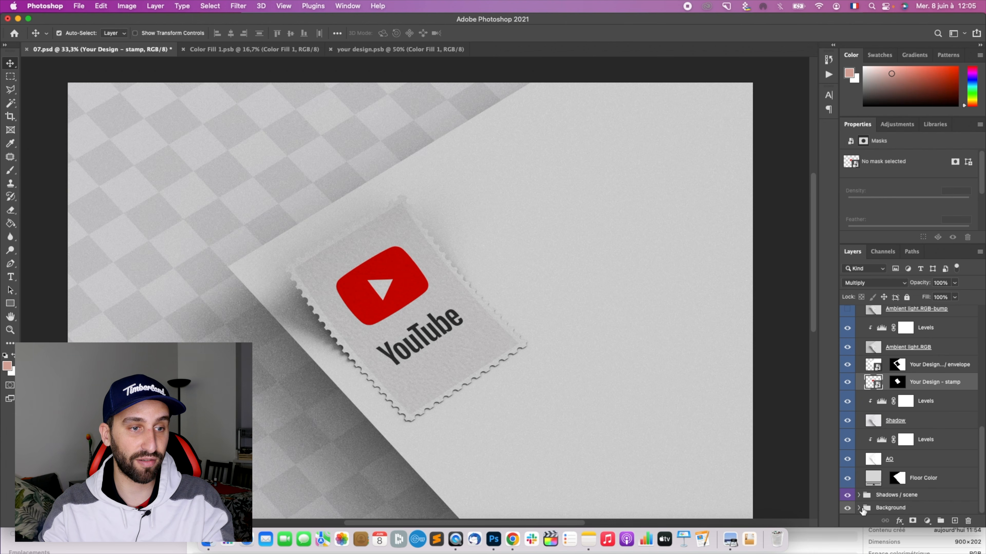
{"action": "left_click", "coordinate": [858, 508]}
{"action": "left_click", "coordinate": [888, 491]}
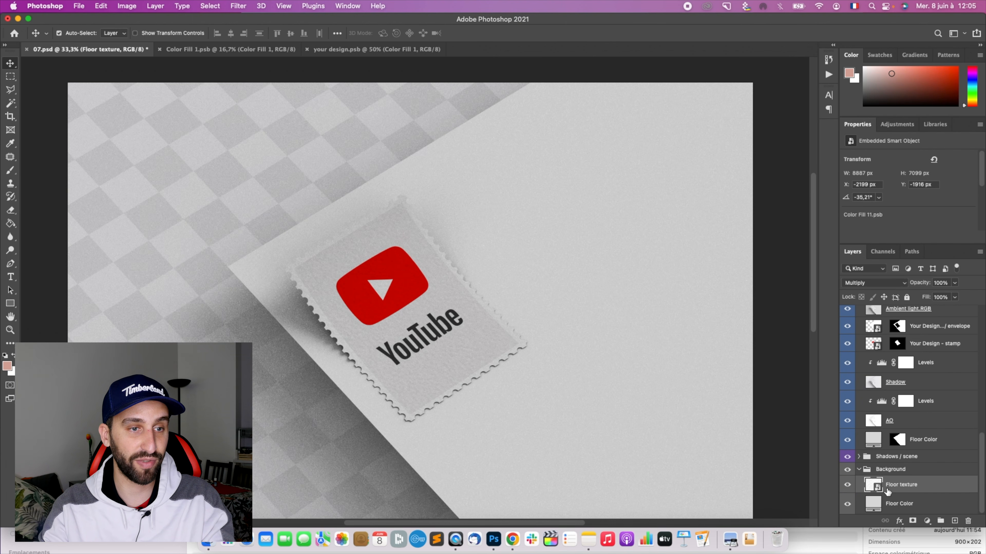
{"action": "double_click", "coordinate": [878, 490]}
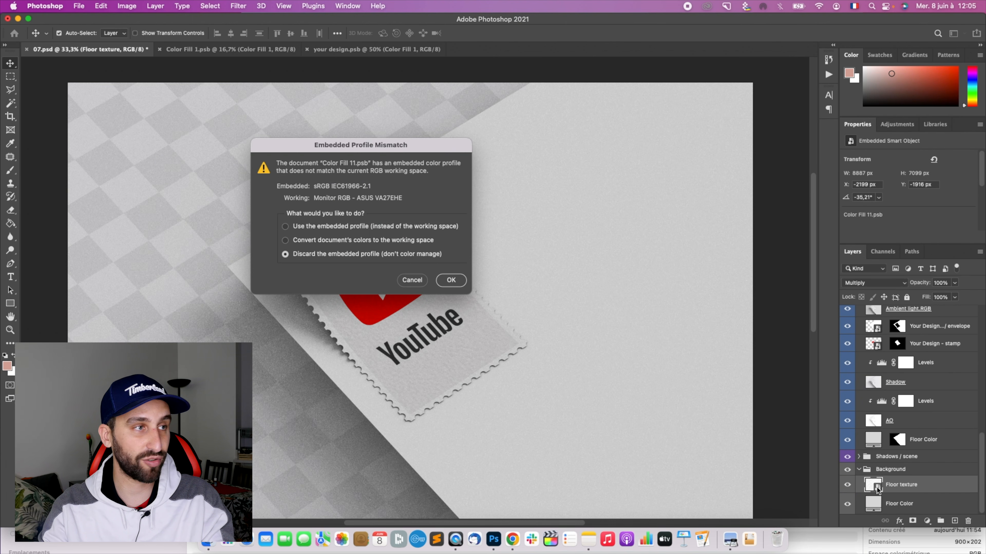
{"action": "left_click", "coordinate": [455, 285]}
Turn off the Pattern Overlay on the Color Fill 1 layer in Color Fill 11.psb.
{"action": "double_click", "coordinate": [951, 310]}
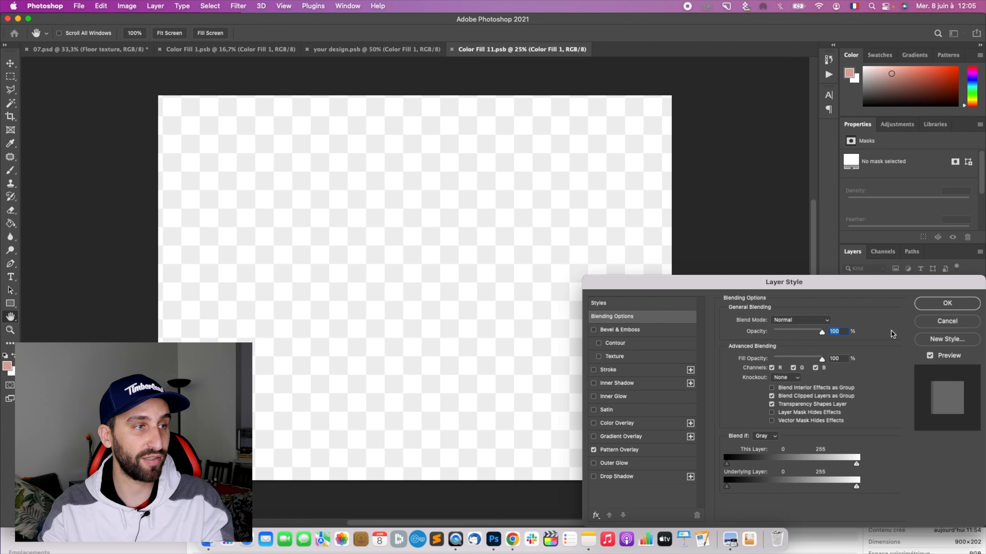
{"action": "left_click", "coordinate": [594, 450]}
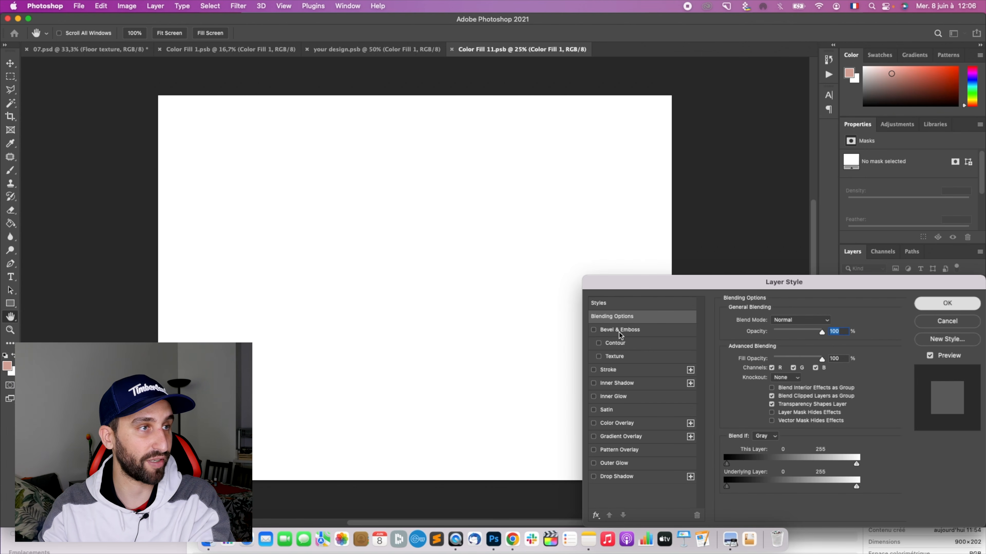
{"action": "left_click", "coordinate": [954, 306]}
Place the empty-beige-color-wood-table JPEG from the Bureau folder into Color Fill 11.psb, enlarge it to about 451% to cover the canvas, and save.
{"action": "left_click", "coordinate": [209, 540]}
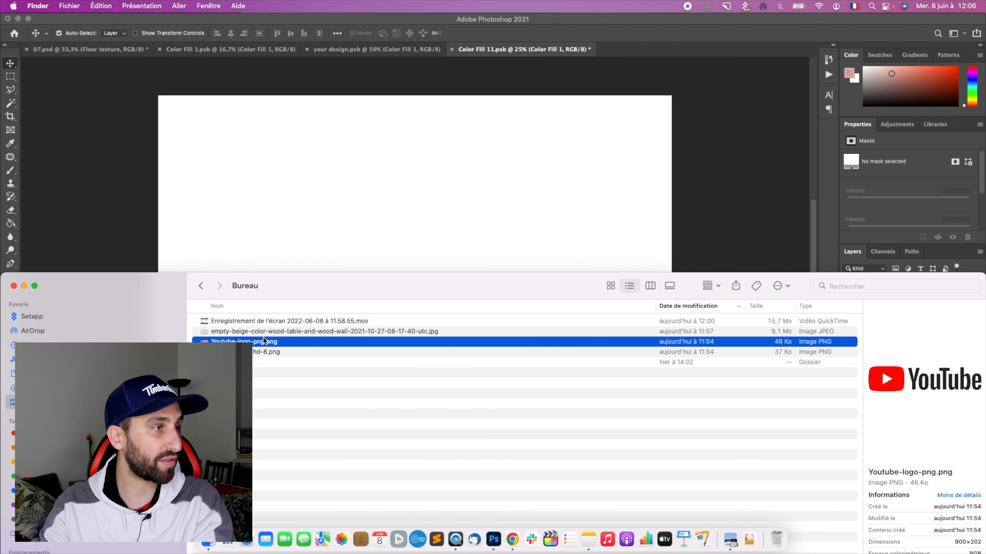
{"action": "left_click_drag", "start_coordinate": [266, 330], "coordinate": [417, 249]}
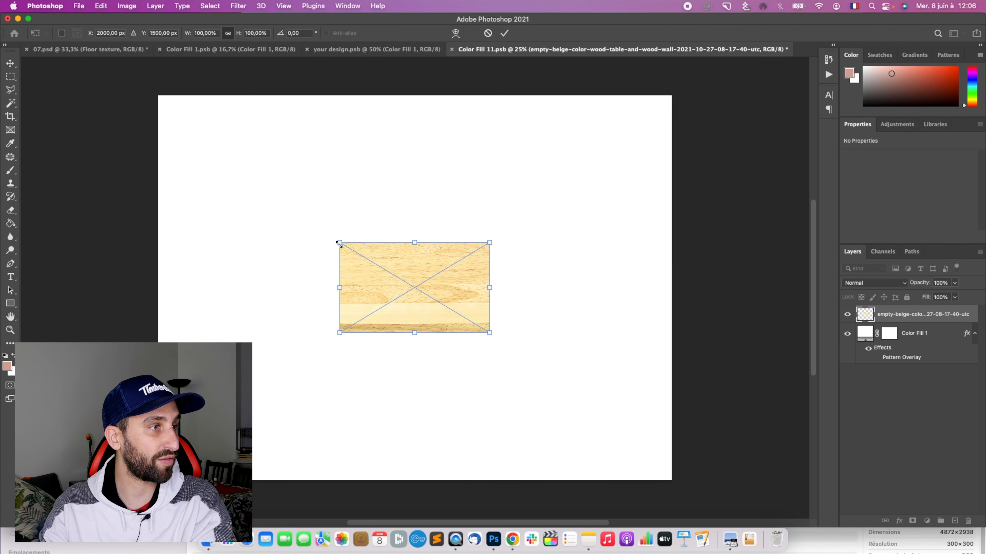
{"action": "left_click_drag", "start_coordinate": [339, 243], "coordinate": [65, 77]}
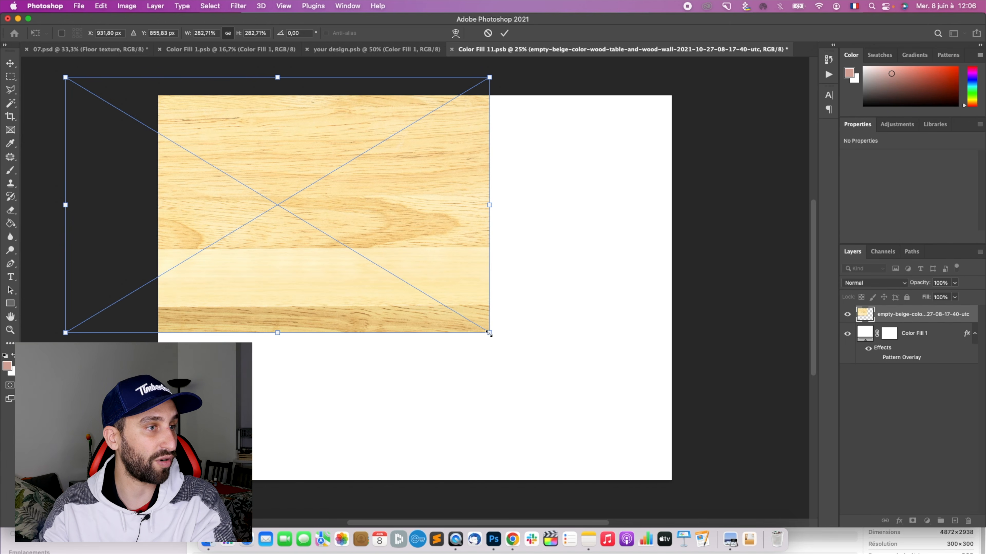
{"action": "left_click_drag", "start_coordinate": [489, 333], "coordinate": [742, 485]}
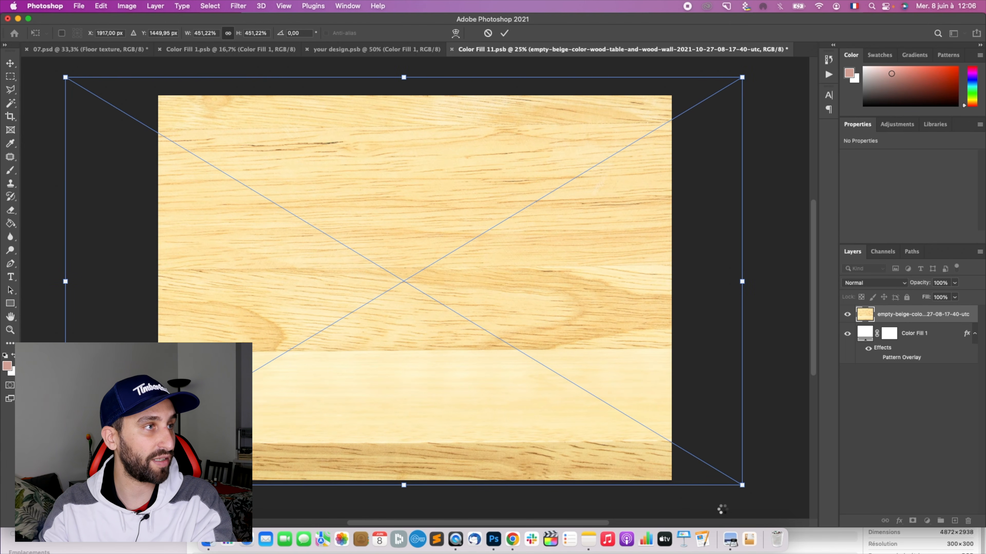
{"action": "key", "text": "Return"}
{"action": "key", "text": "super+s"}
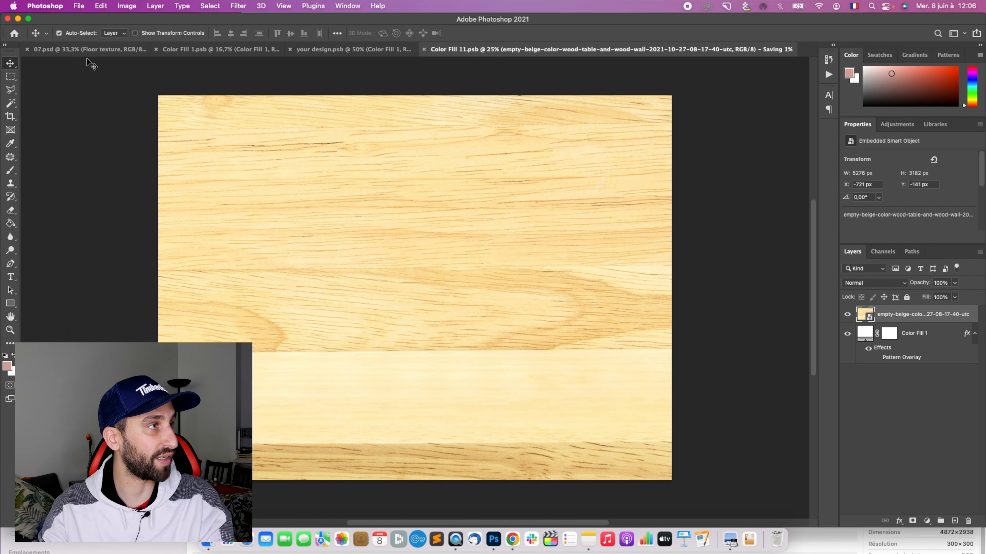
Return to the 07.psd mockup and examine the stamp and postcard on the updated floor texture.
{"action": "left_click", "coordinate": [89, 52]}
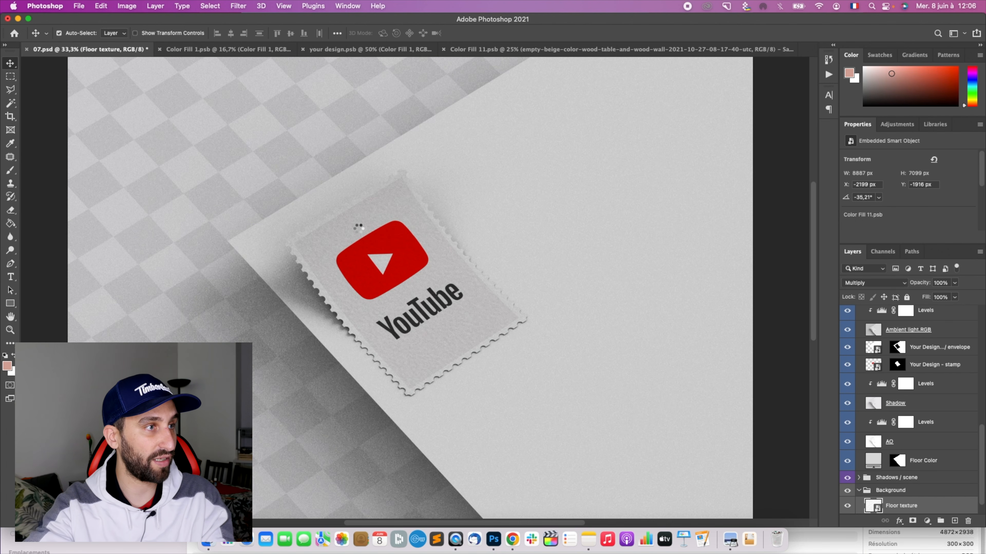
{"action": "key", "text": "super+minus"}
{"action": "key", "text": "super+minus"}
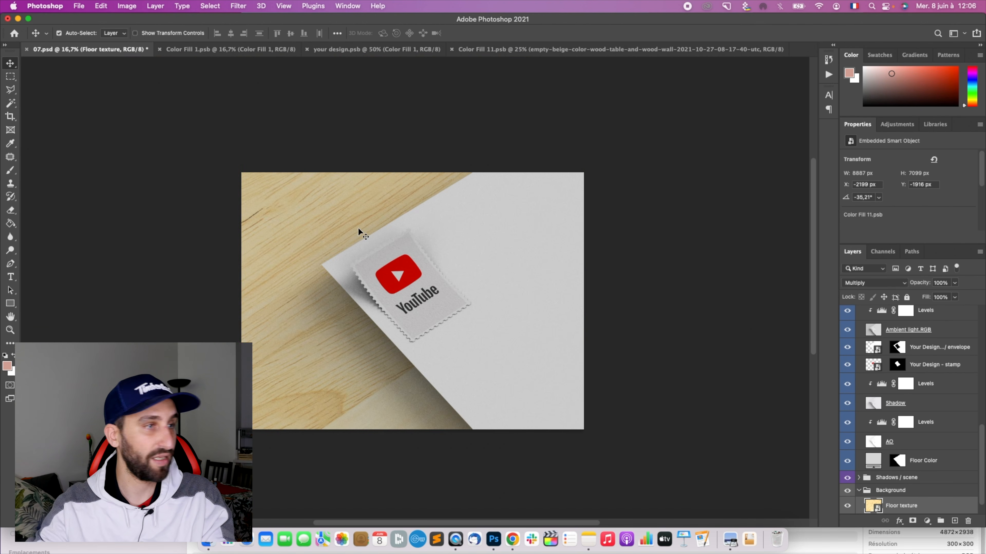
{"action": "key", "text": "super+plus"}
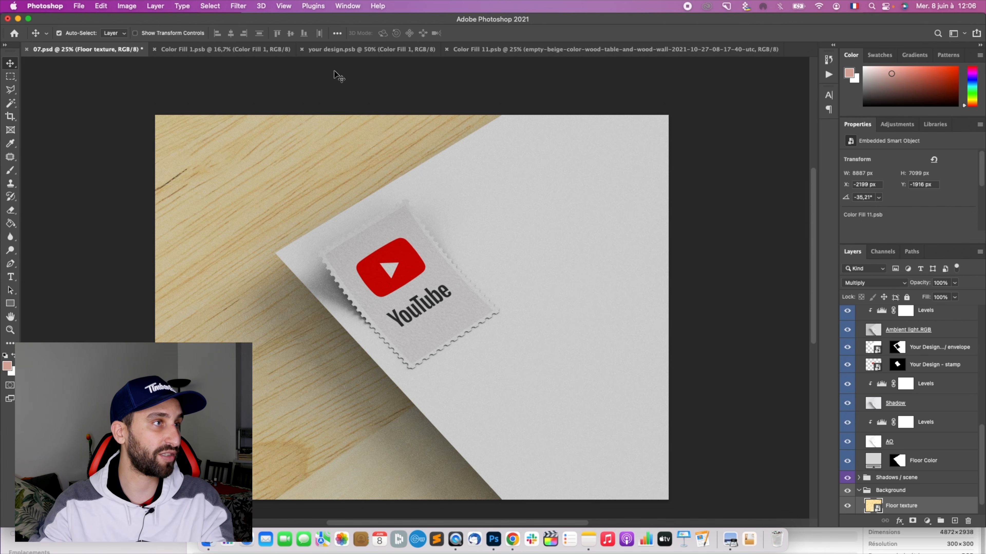
{"action": "scroll", "coordinate": [384, 343], "scroll_direction": "down", "scroll_amount": 1}
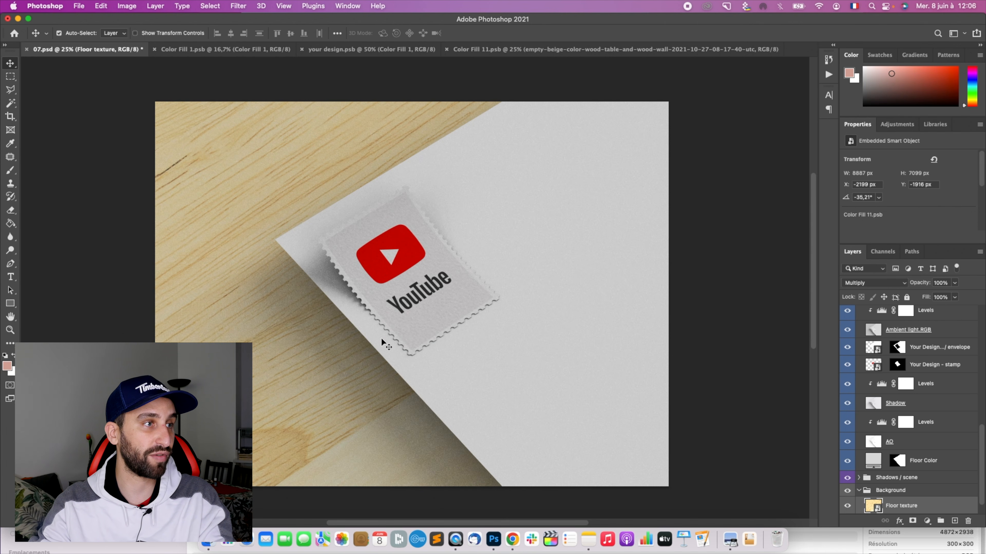
Preview the Warm, Cold and Vintage groups in the Filters group one at a time, hiding each again after viewing.
{"action": "scroll", "coordinate": [940, 422], "scroll_direction": "up", "scroll_amount": 10}
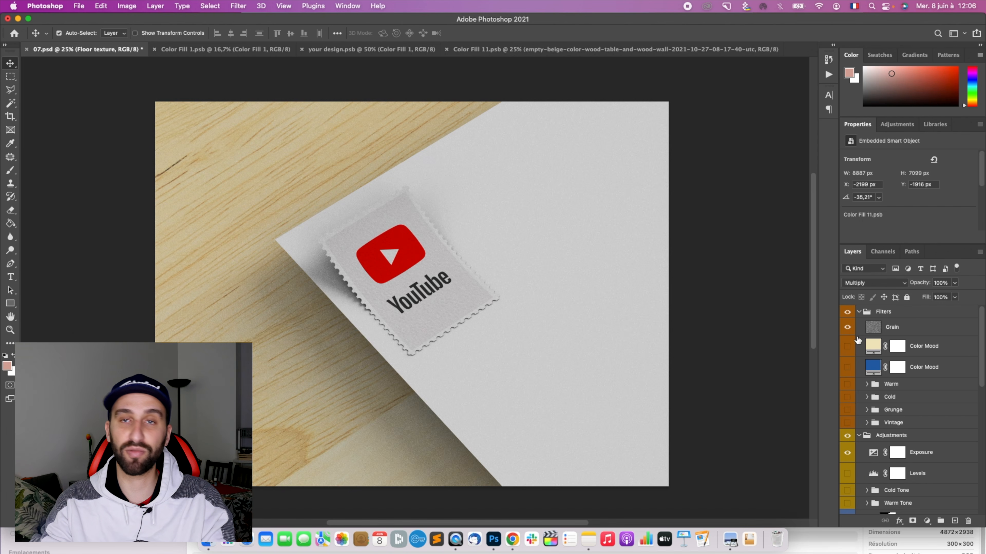
{"action": "left_click", "coordinate": [850, 329]}
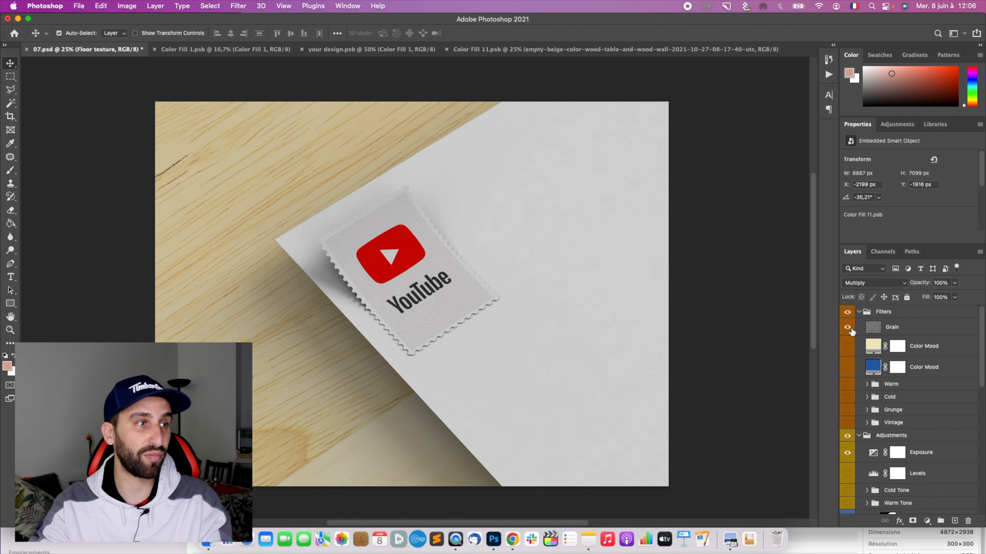
{"action": "left_click", "coordinate": [847, 384]}
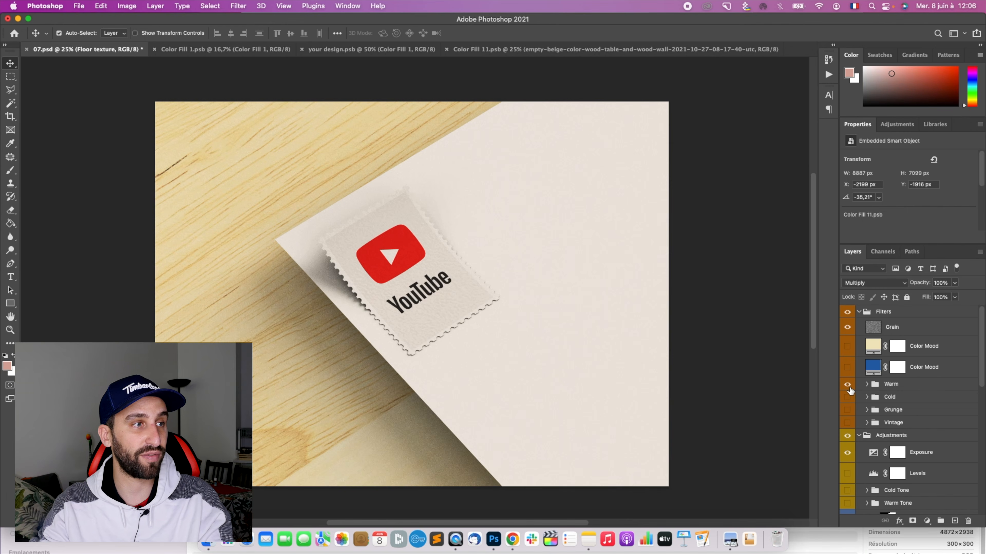
{"action": "left_click", "coordinate": [847, 384]}
{"action": "left_click", "coordinate": [847, 397]}
{"action": "left_click", "coordinate": [848, 397]}
{"action": "left_click", "coordinate": [848, 423]}
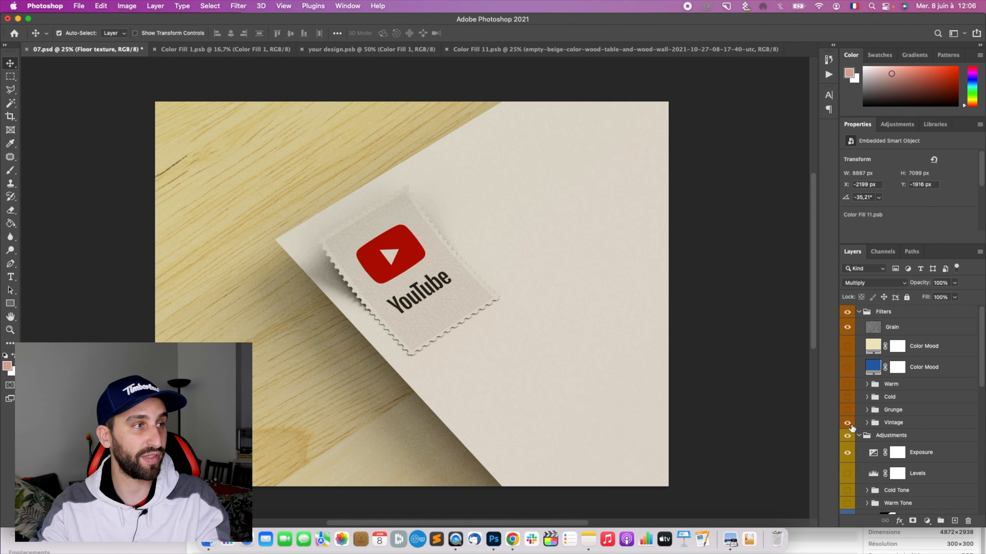
{"action": "left_click", "coordinate": [847, 423]}
Collapse the Adjustments group and bring the layers of the Mockup layer group into view.
{"action": "scroll", "coordinate": [873, 420], "scroll_direction": "down", "scroll_amount": 2}
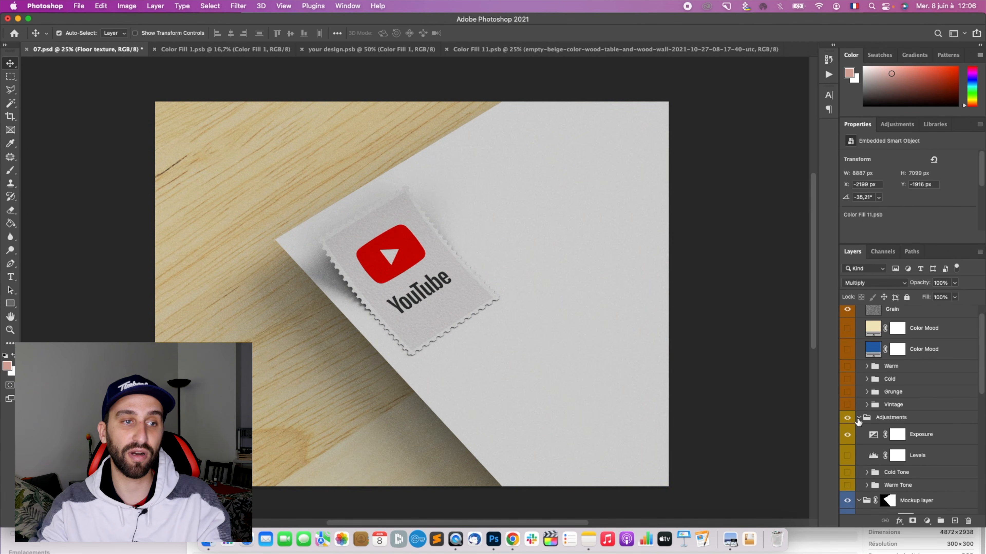
{"action": "left_click", "coordinate": [858, 418]}
{"action": "scroll", "coordinate": [904, 401], "scroll_direction": "down", "scroll_amount": 6}
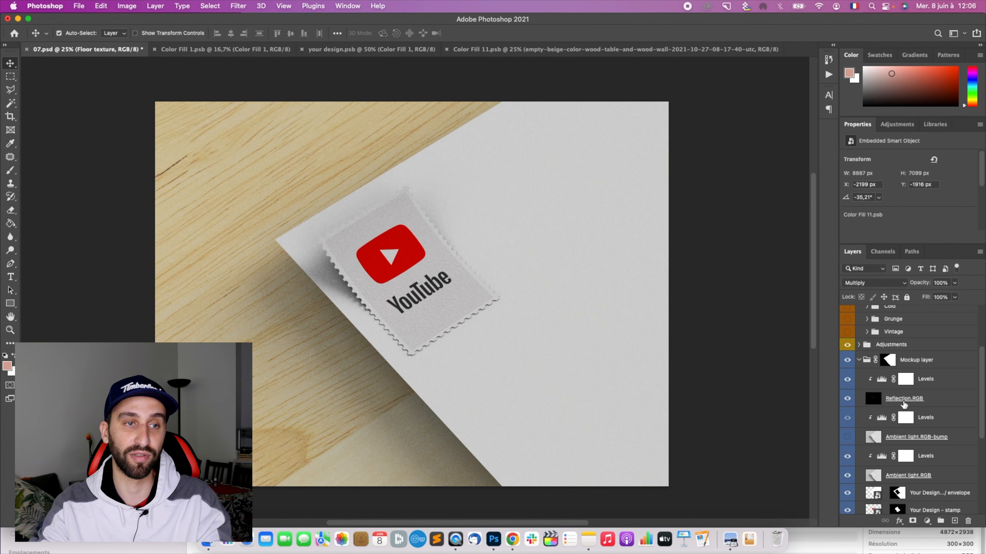